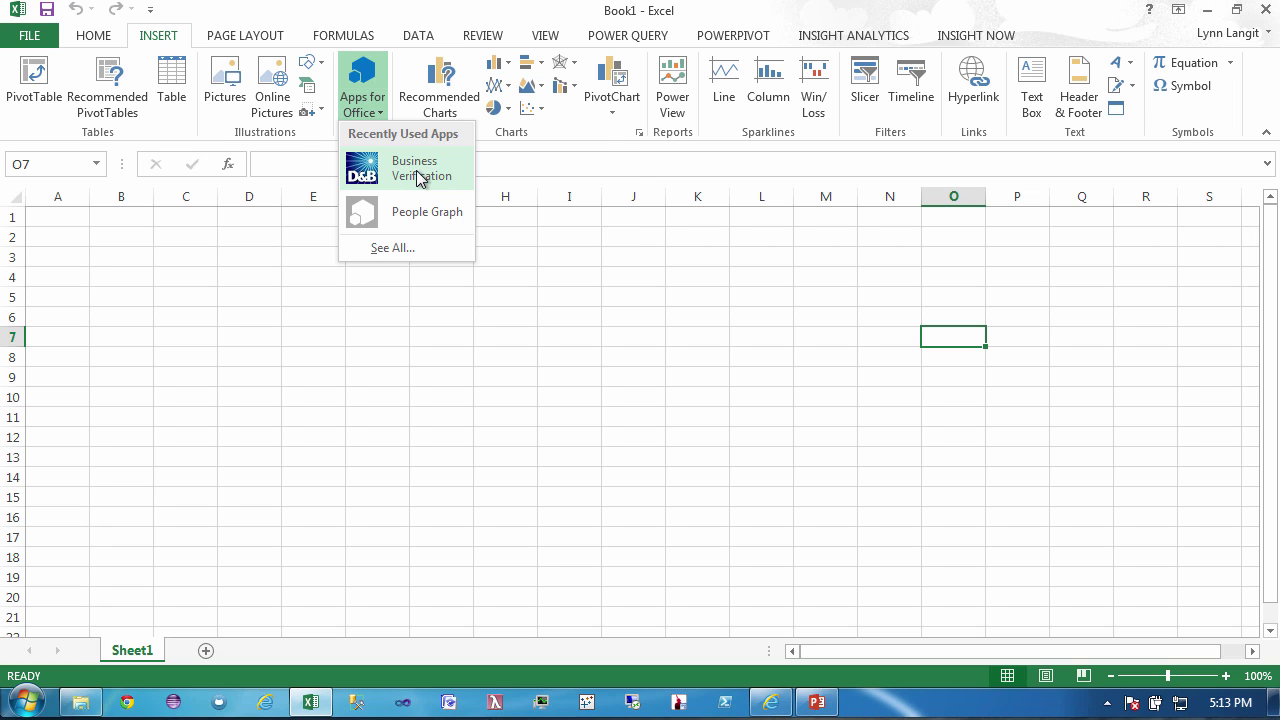
{"action": "left_click", "coordinate": [393, 258]}
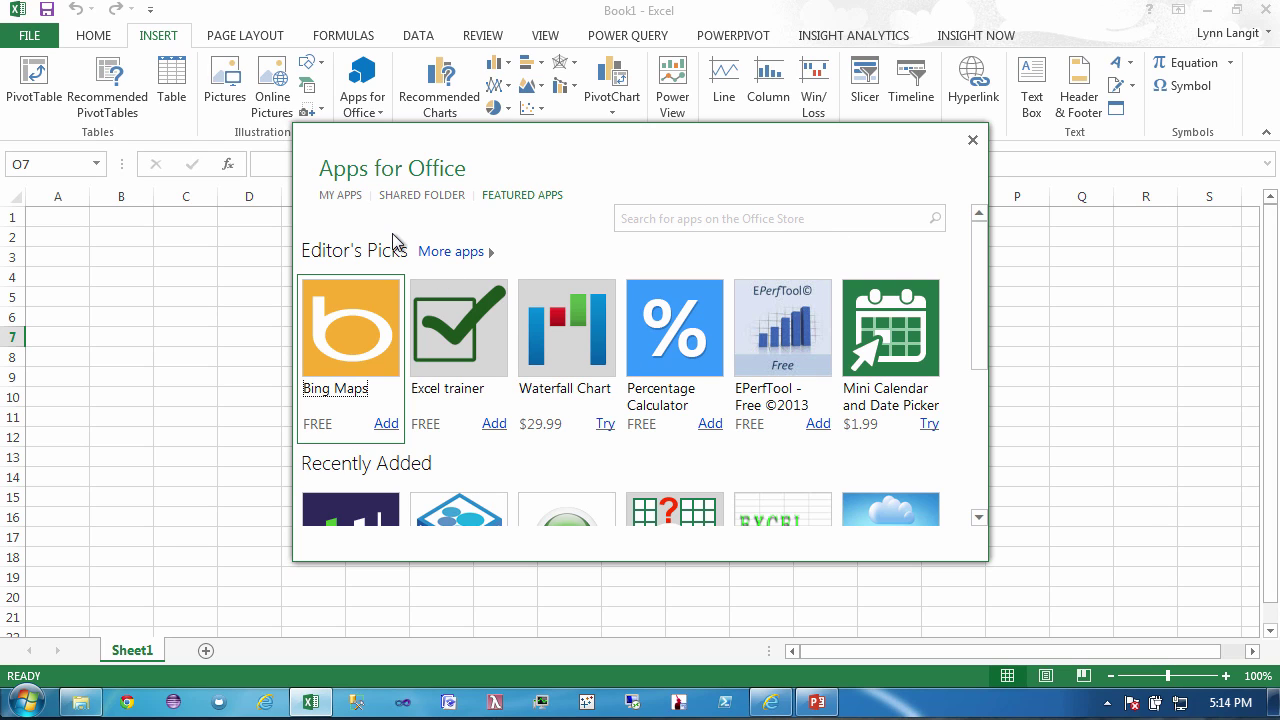
{"action": "left_click", "coordinate": [418, 198]}
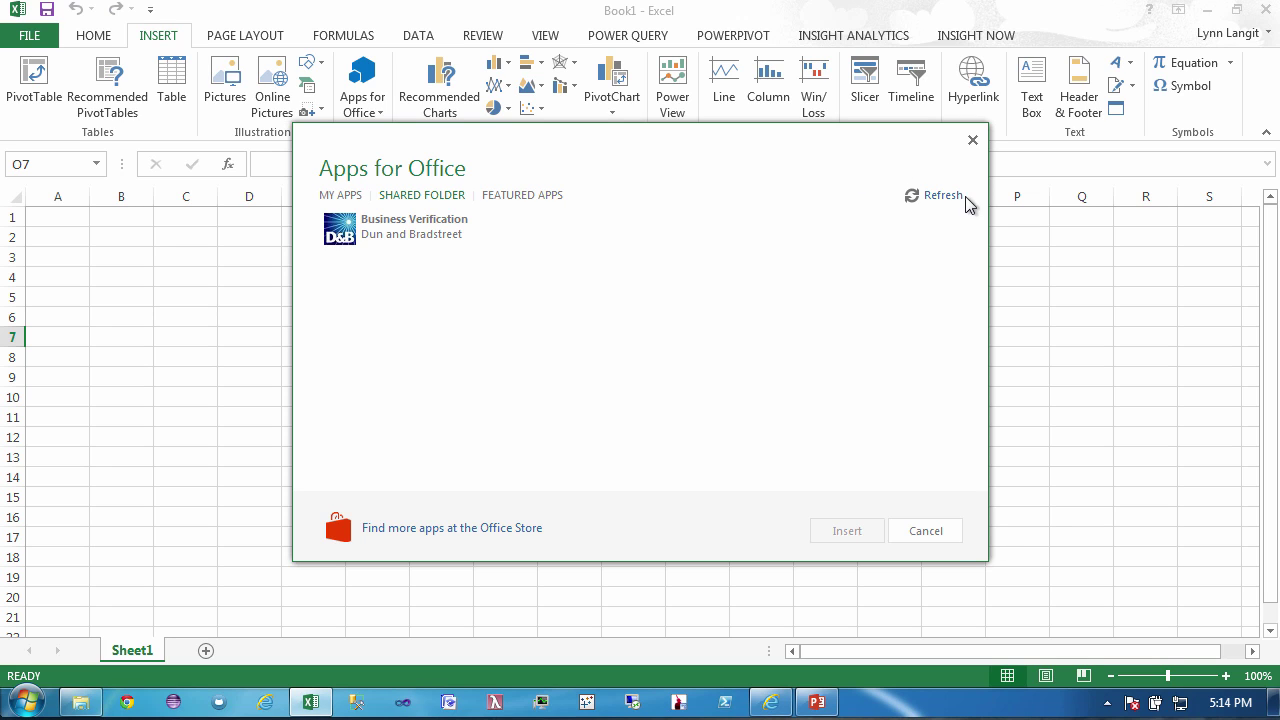
{"action": "left_click", "coordinate": [972, 141]}
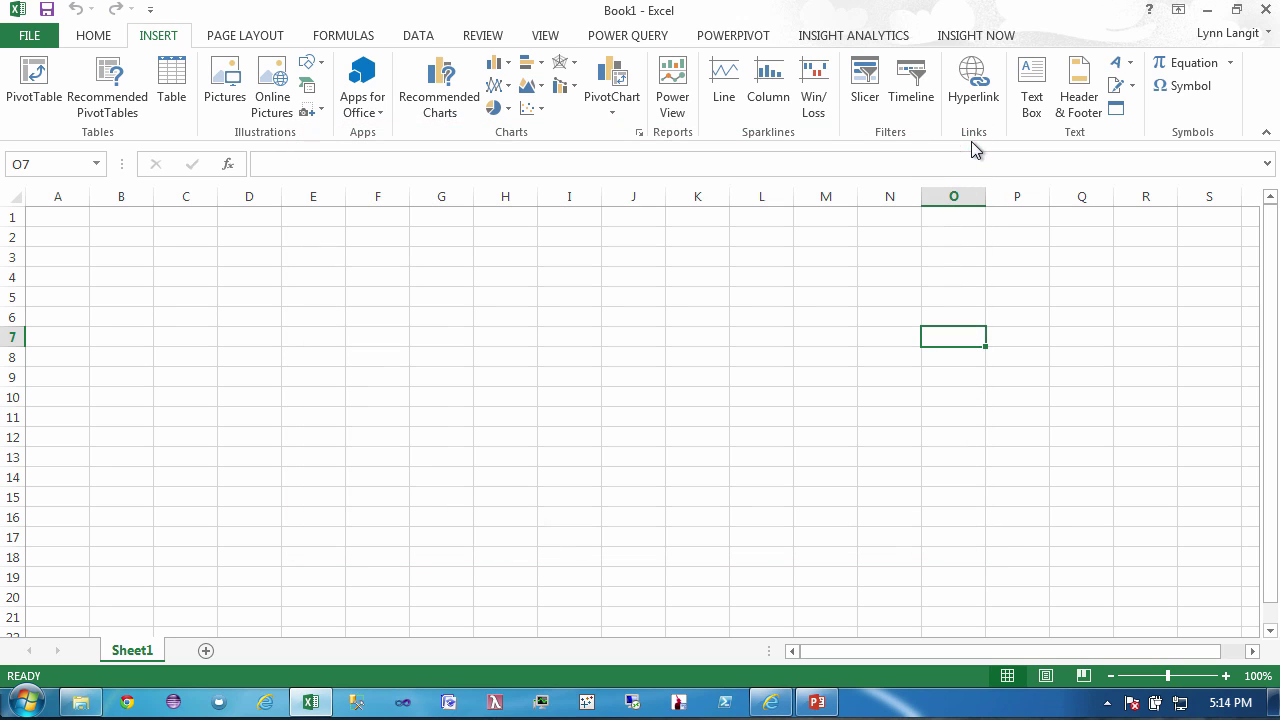
{"action": "left_click", "coordinate": [380, 113]}
- Insert the Business Verification app, download the D&B Excel template, and open it for editing
{"action": "left_click", "coordinate": [408, 180]}
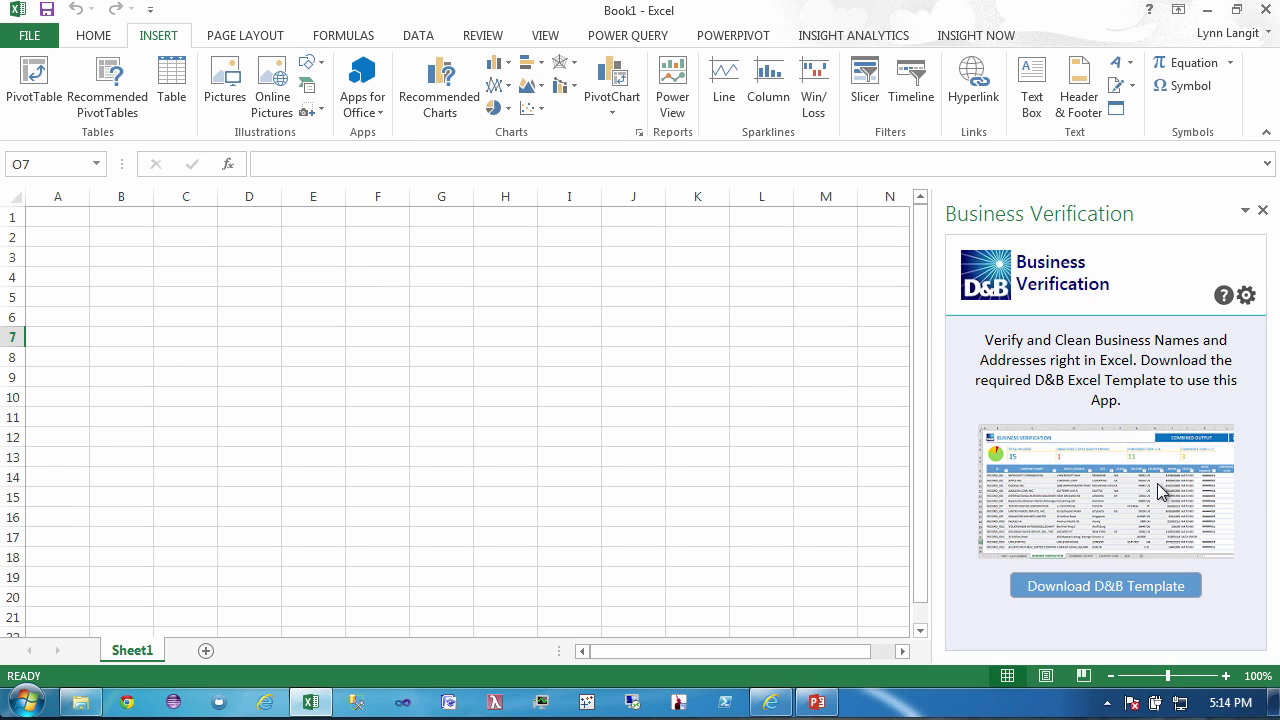
{"action": "left_click", "coordinate": [1127, 586]}
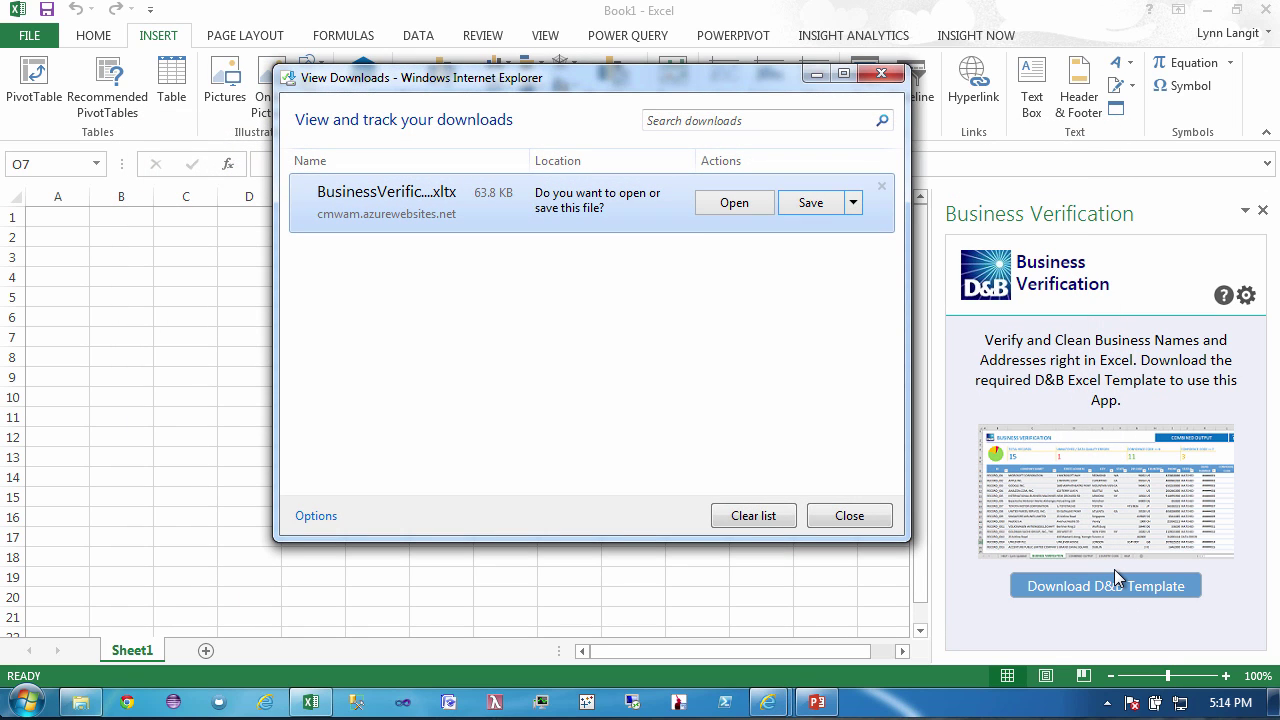
{"action": "left_click", "coordinate": [743, 202]}
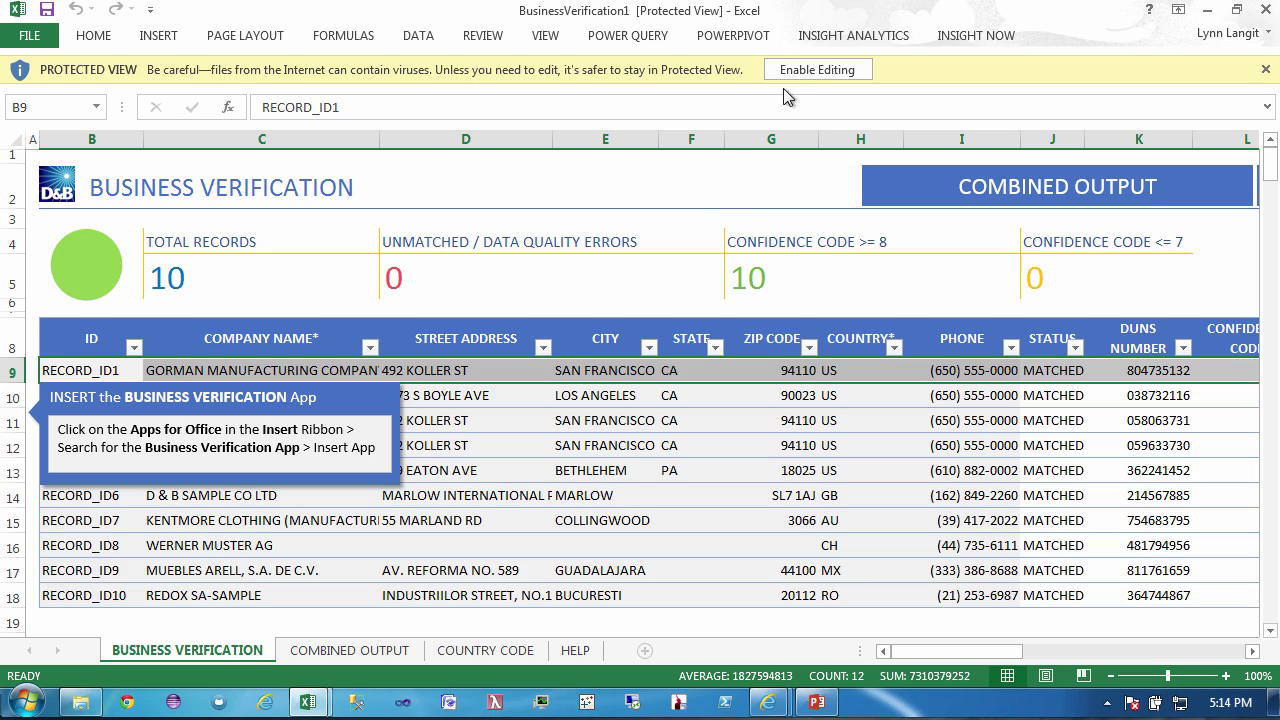
{"action": "left_click", "coordinate": [811, 74]}
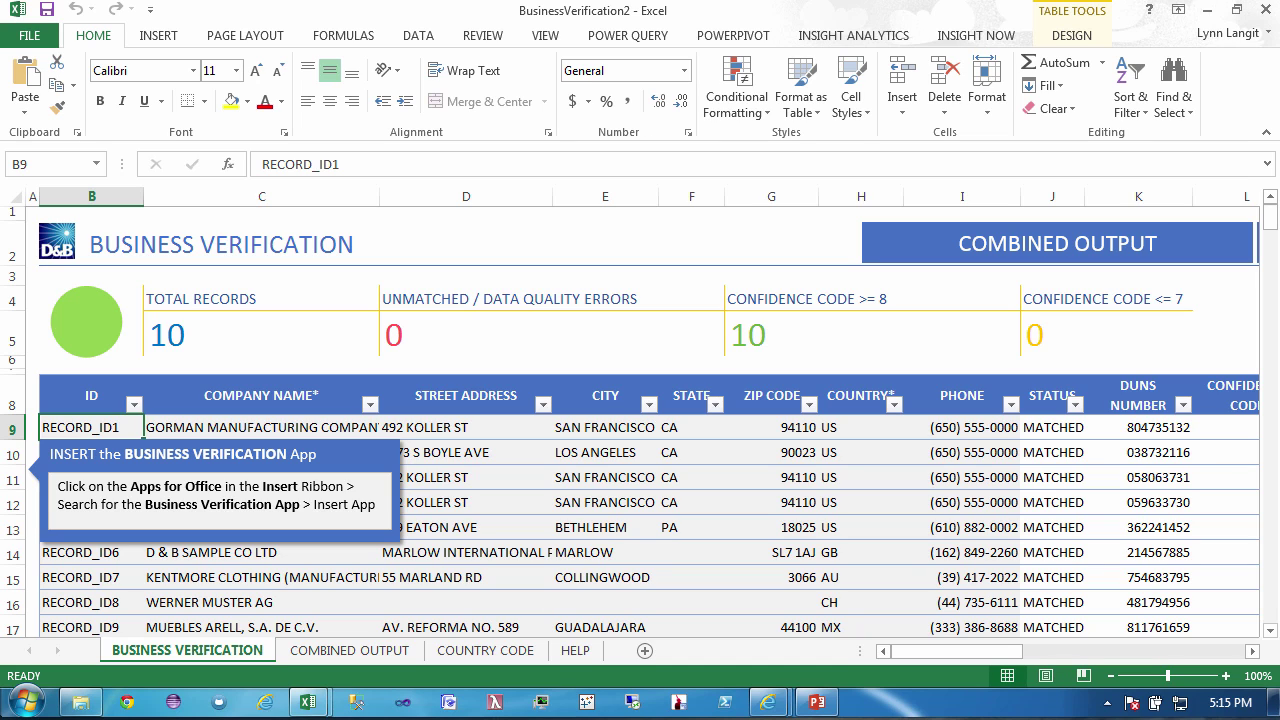
- Add the Business Verification app to the template from the recently used Apps for Office
{"action": "left_click", "coordinate": [170, 37]}
{"action": "left_click", "coordinate": [365, 100]}
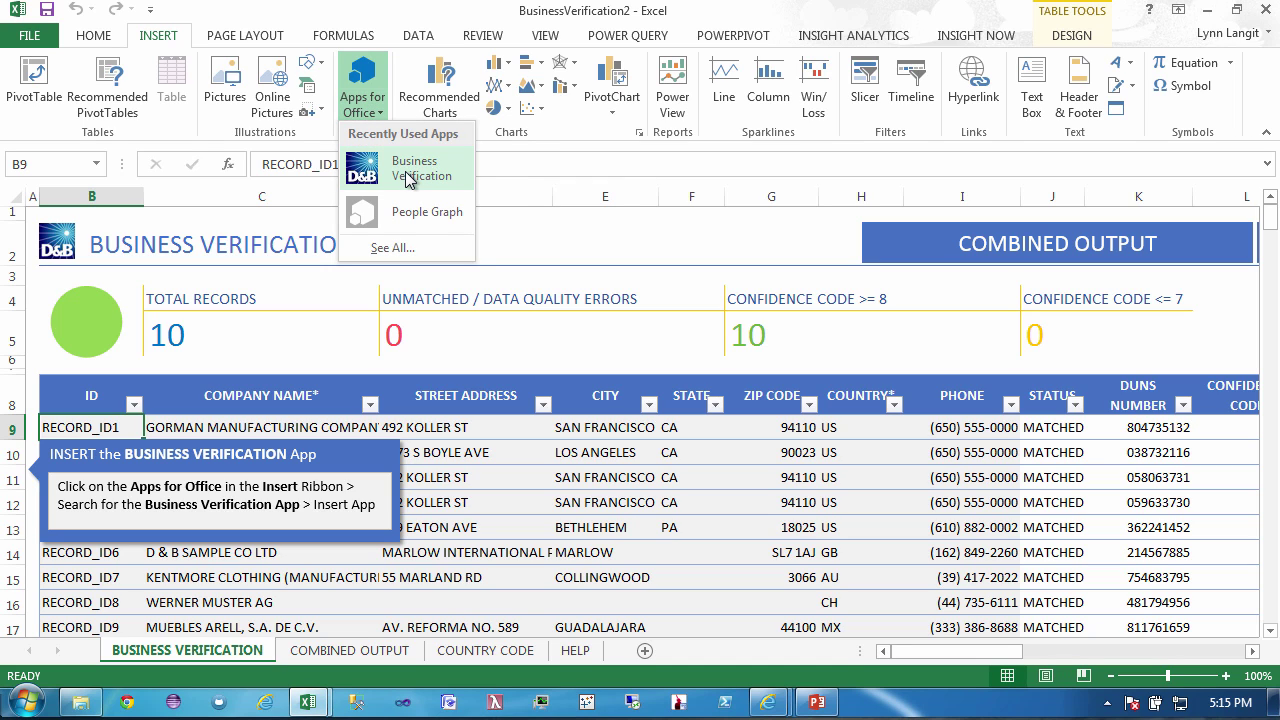
{"action": "left_click", "coordinate": [410, 170]}
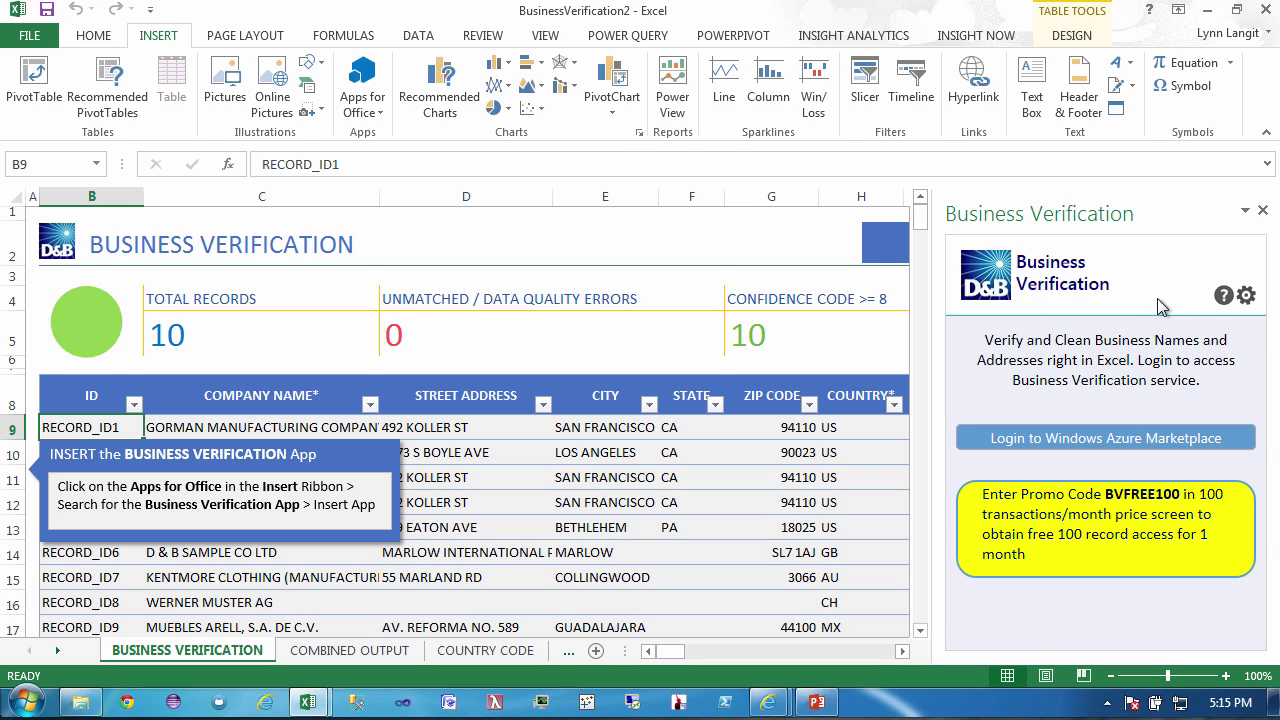
- Copy the promo code from the yellow box in the Business Verification pane
{"action": "left_click", "coordinate": [1048, 444]}
{"action": "left_click", "coordinate": [1000, 444]}
{"action": "left_click_drag", "start_coordinate": [1104, 494], "coordinate": [1168, 497]}
{"action": "right_click", "coordinate": [1166, 497]}
{"action": "left_click", "coordinate": [1170, 502]}
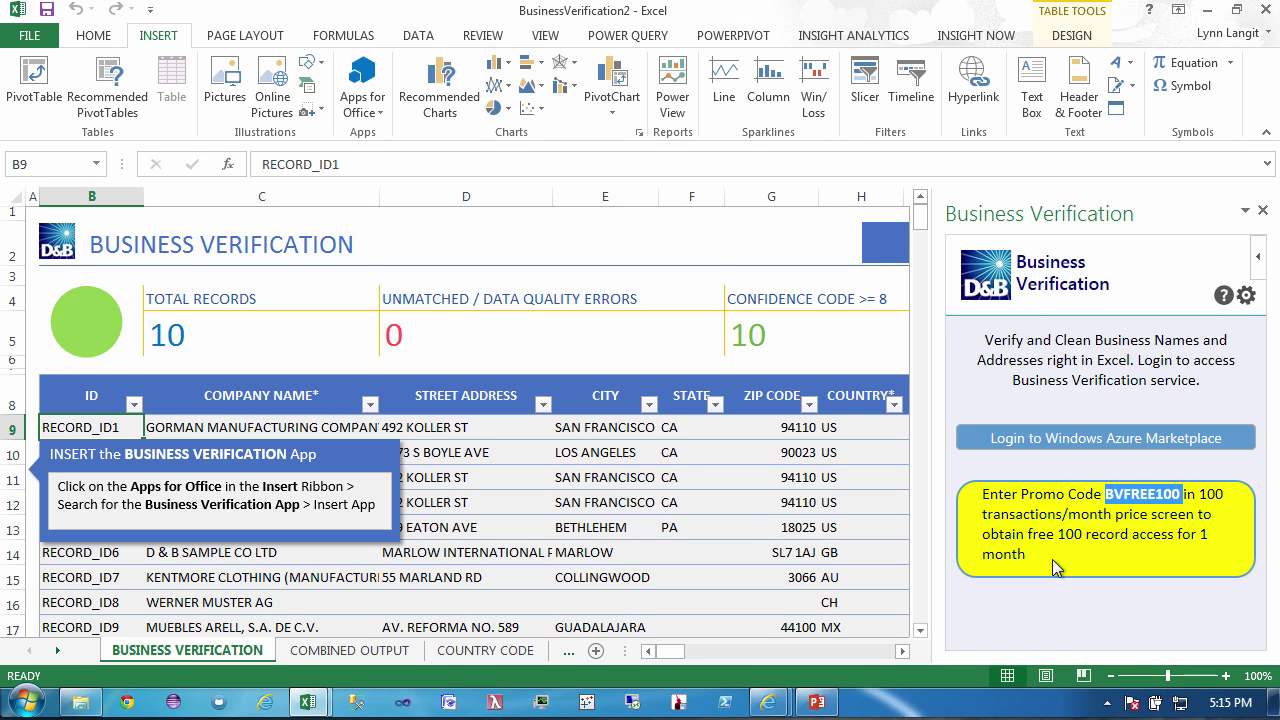
- Sign in to Windows Azure Marketplace with the Microsoft account and choose the existing 100-transaction subscription
{"action": "left_click", "coordinate": [1076, 455]}
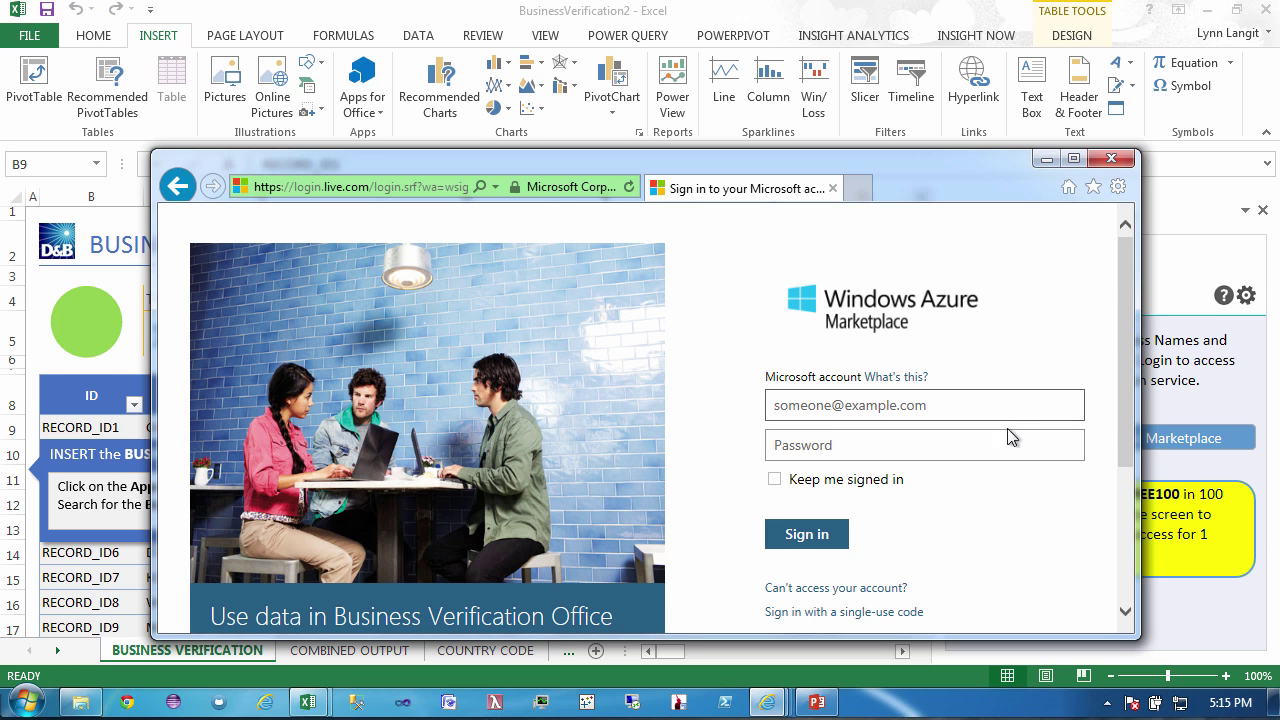
{"action": "key", "text": "Tab"}
{"action": "type", "text": "p"}
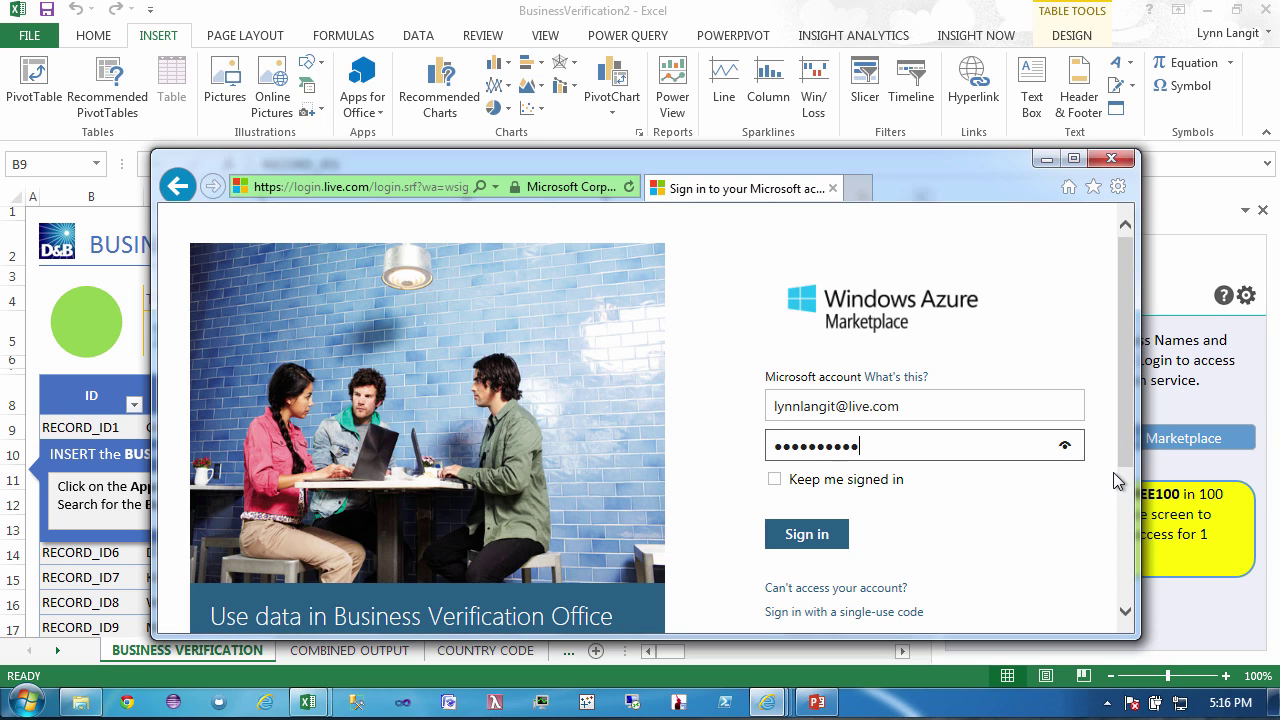
{"action": "type", "text": "p"}
{"action": "left_click", "coordinate": [792, 540]}
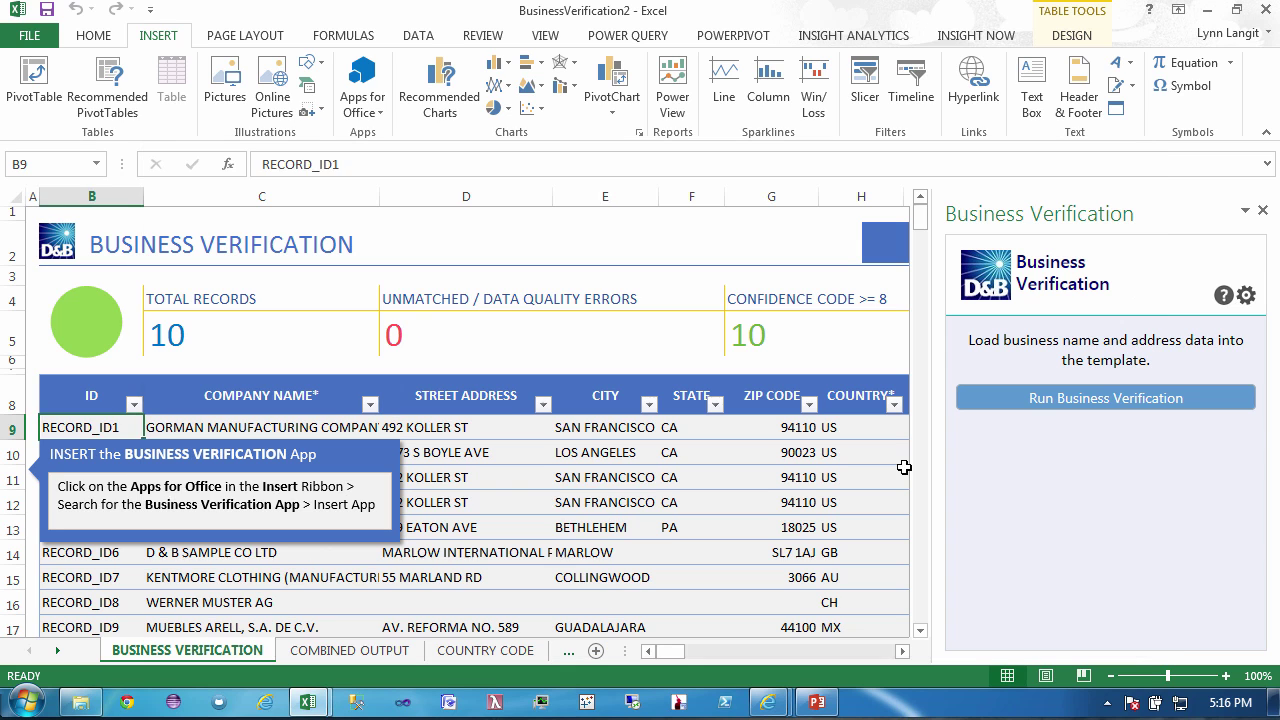
{"action": "left_click", "coordinate": [605, 502]}
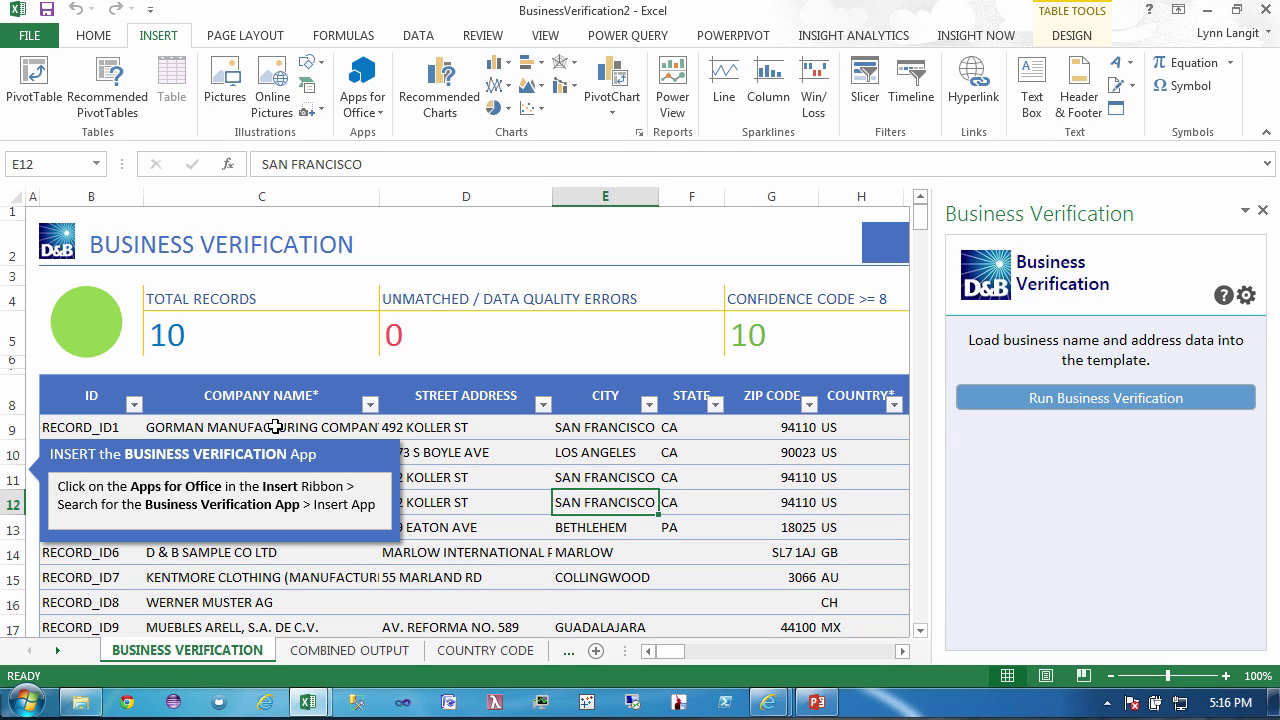
- Inspect the first sample record's company name, street address and city before clearing the sample data
{"action": "left_click", "coordinate": [275, 427]}
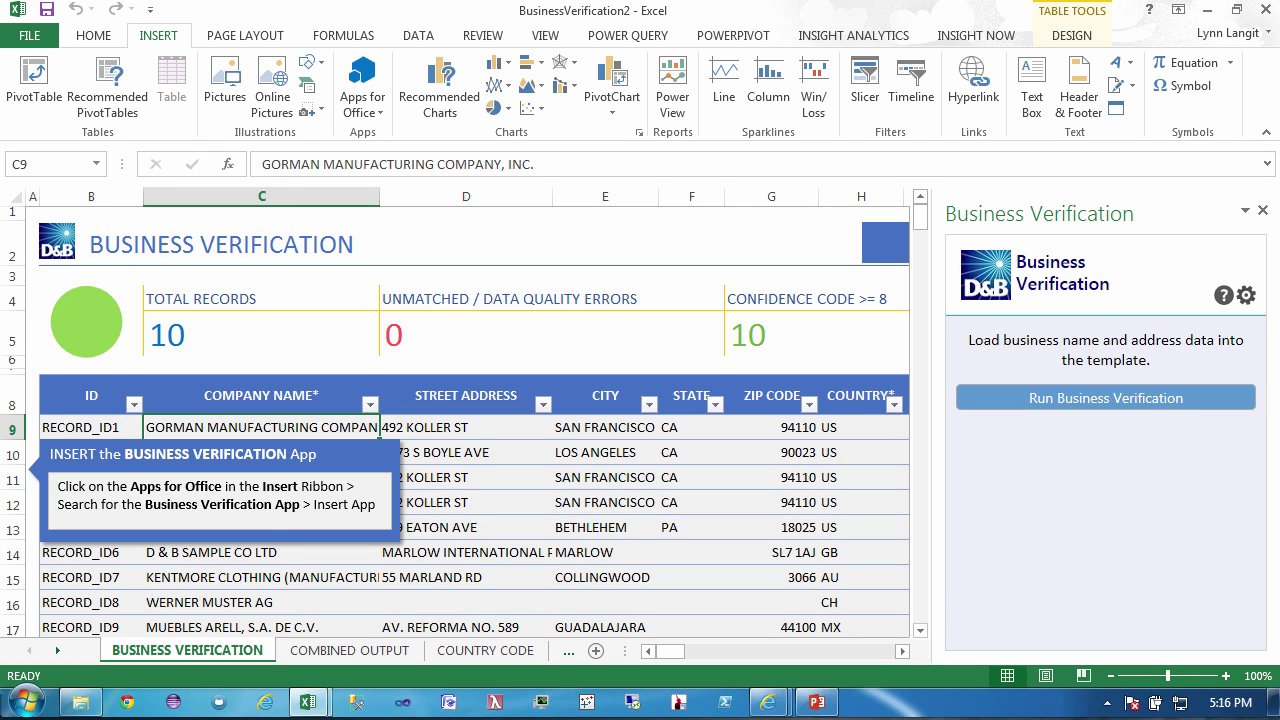
{"action": "left_click", "coordinate": [455, 425]}
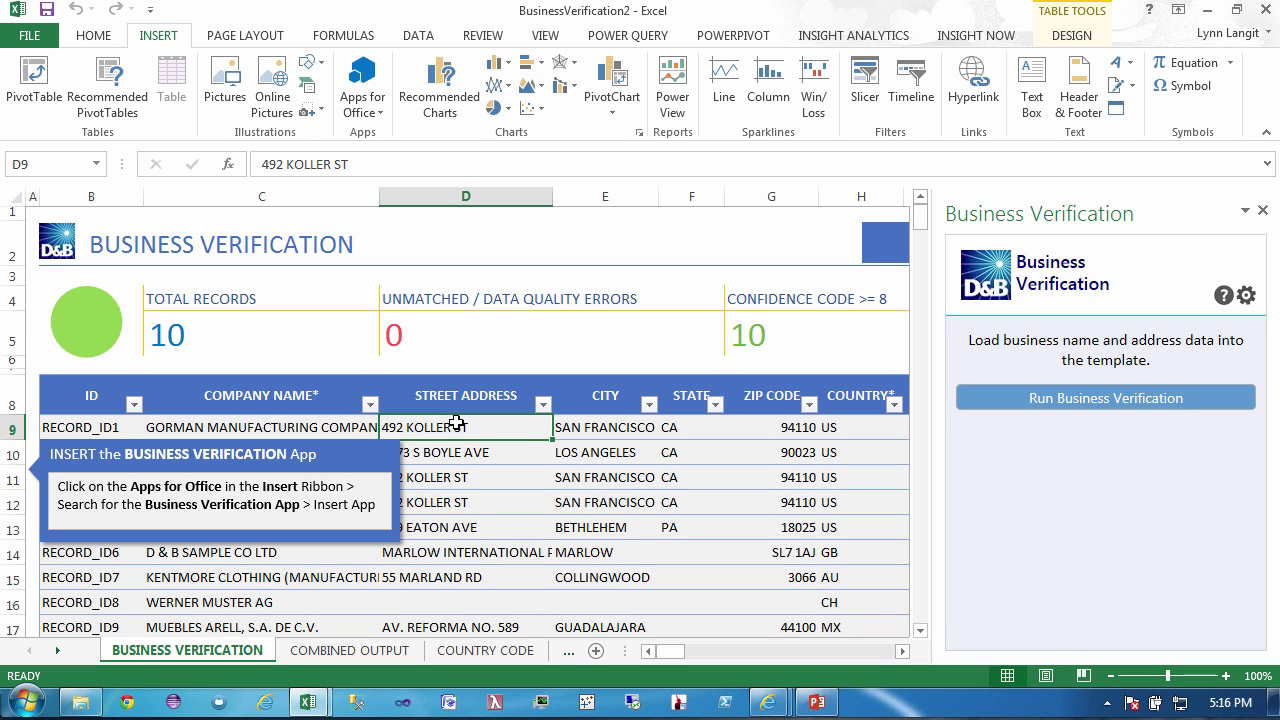
{"action": "left_click", "coordinate": [597, 427]}
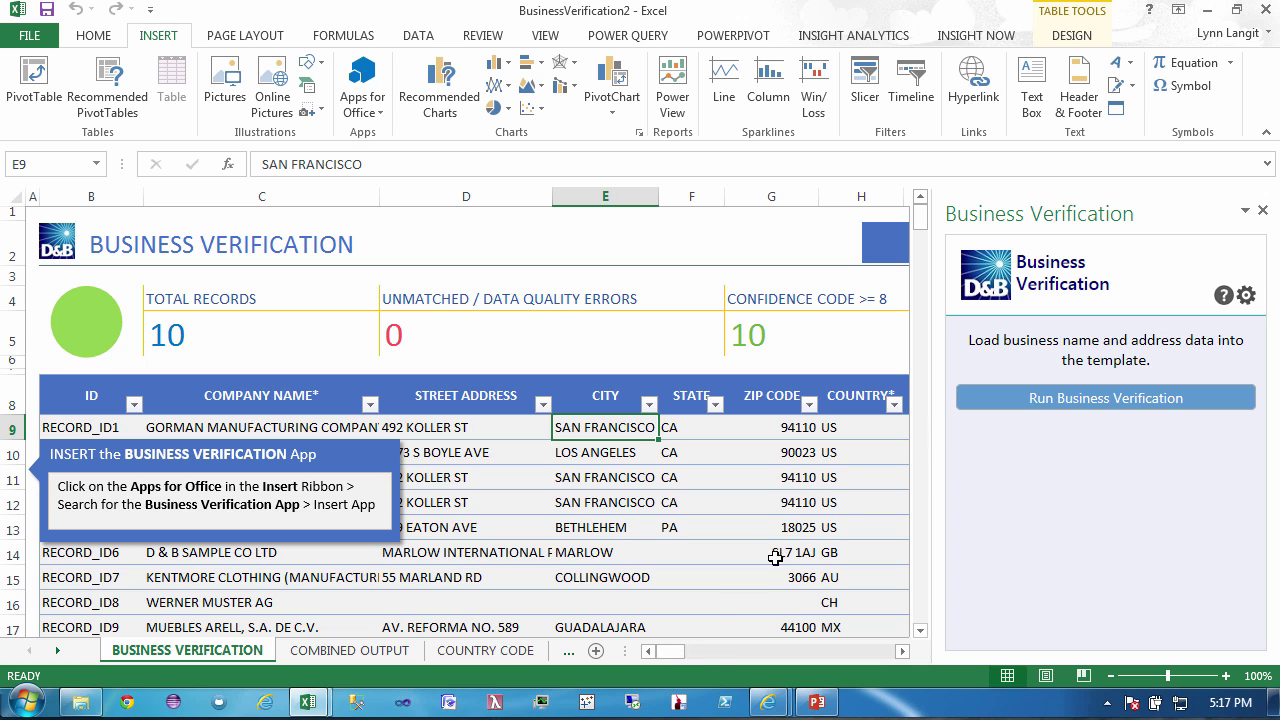
{"action": "left_click_drag", "start_coordinate": [676, 655], "coordinate": [627, 660]}
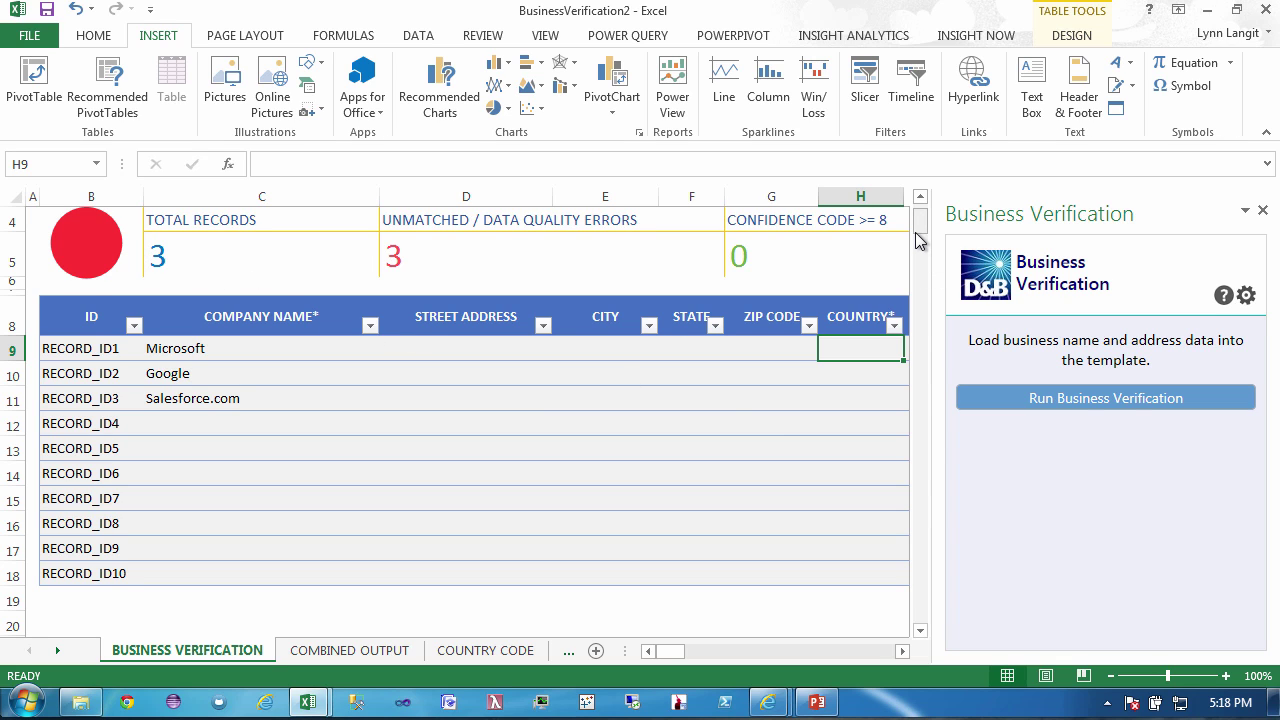
- Look through the COUNTRY CODE and HELP GUIDE sheets of the template
{"action": "scroll", "coordinate": [920, 230], "scroll_direction": "down", "scroll_amount": 1}
{"action": "scroll", "coordinate": [920, 236], "scroll_direction": "up", "scroll_amount": 1}
{"action": "left_click_drag", "start_coordinate": [920, 236], "coordinate": [920, 230]}
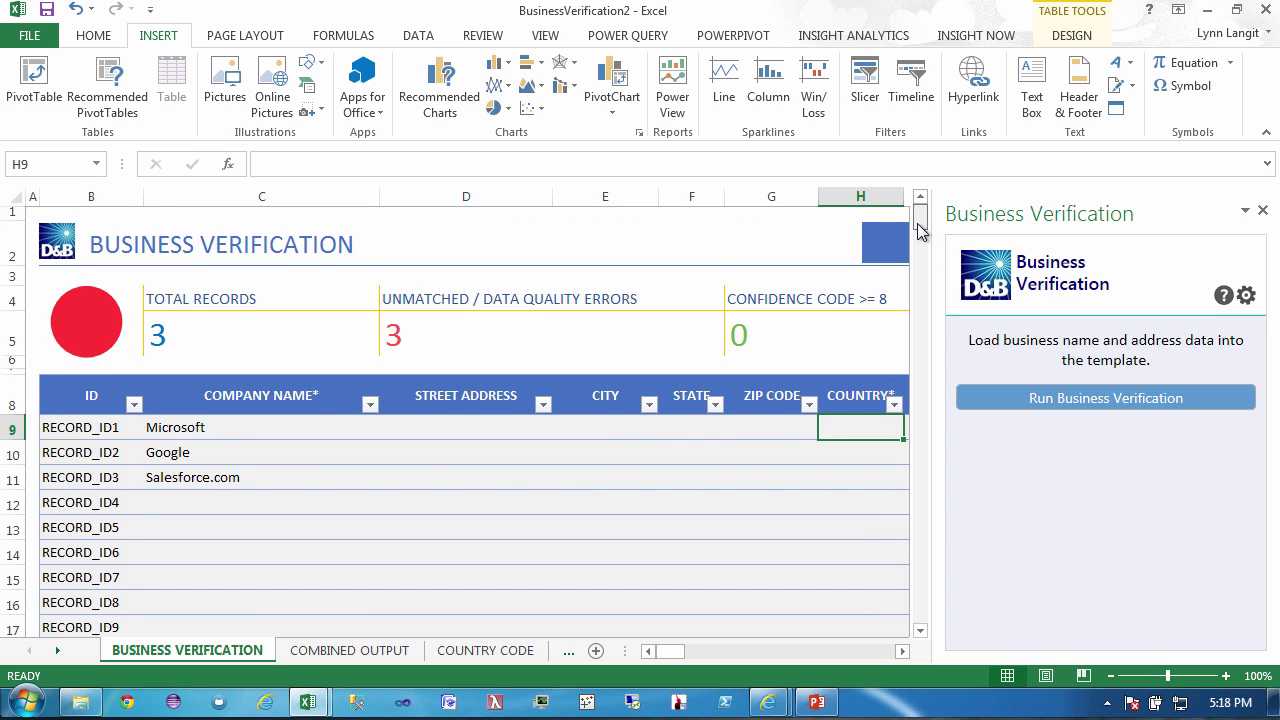
{"action": "left_click", "coordinate": [493, 655]}
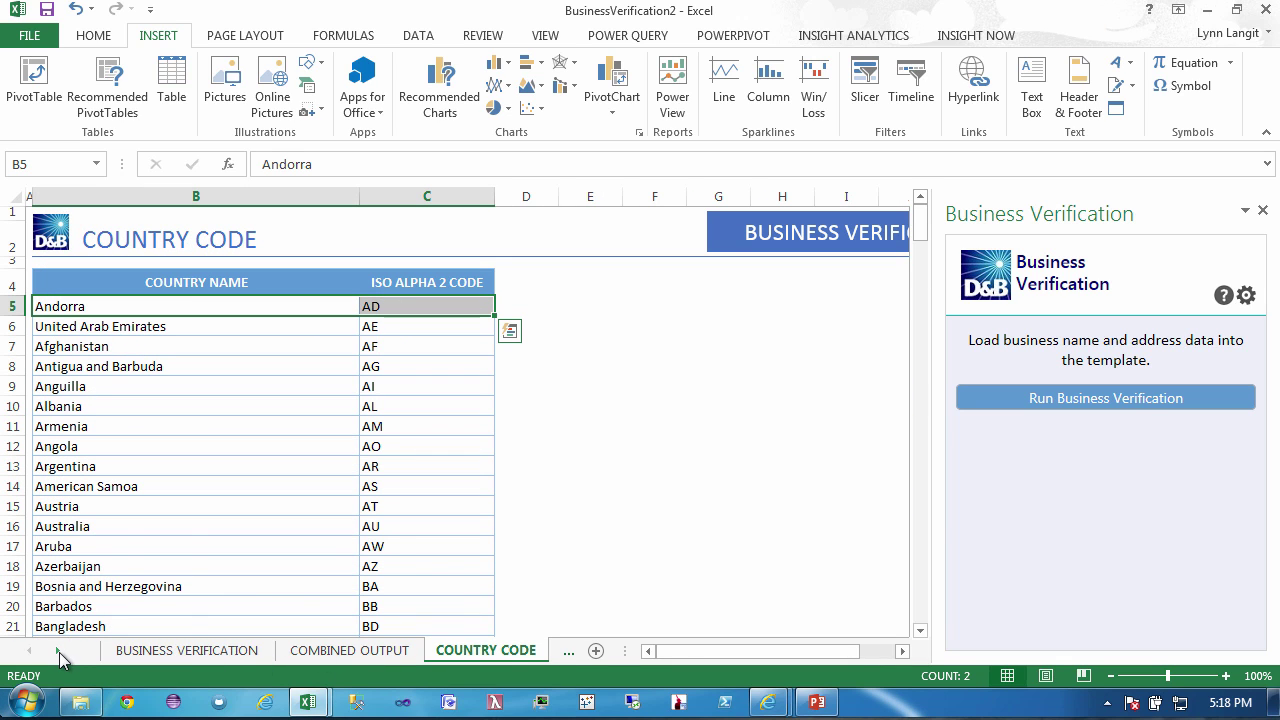
{"action": "left_click", "coordinate": [58, 651]}
{"action": "left_click", "coordinate": [58, 651]}
{"action": "left_click", "coordinate": [398, 652]}
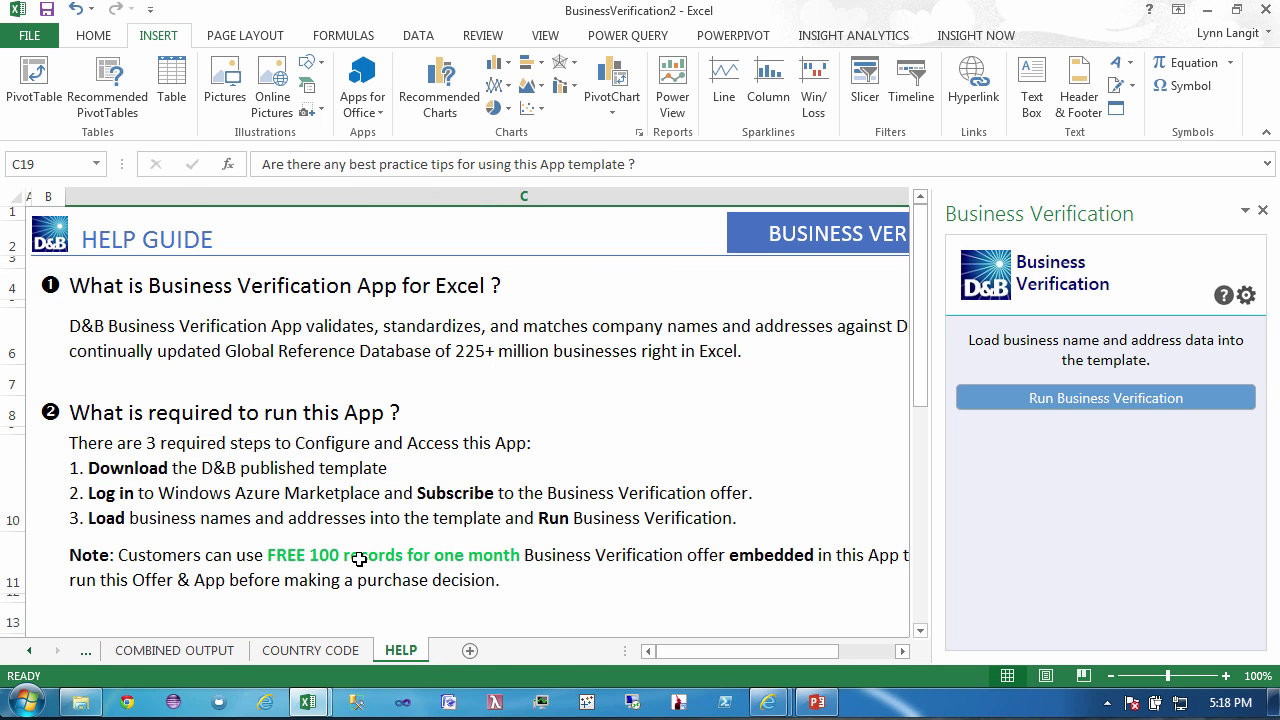
- Return to the BUSINESS VERIFICATION sheet and view the add-in's Help.pdf guide, then close it
{"action": "left_click", "coordinate": [29, 651]}
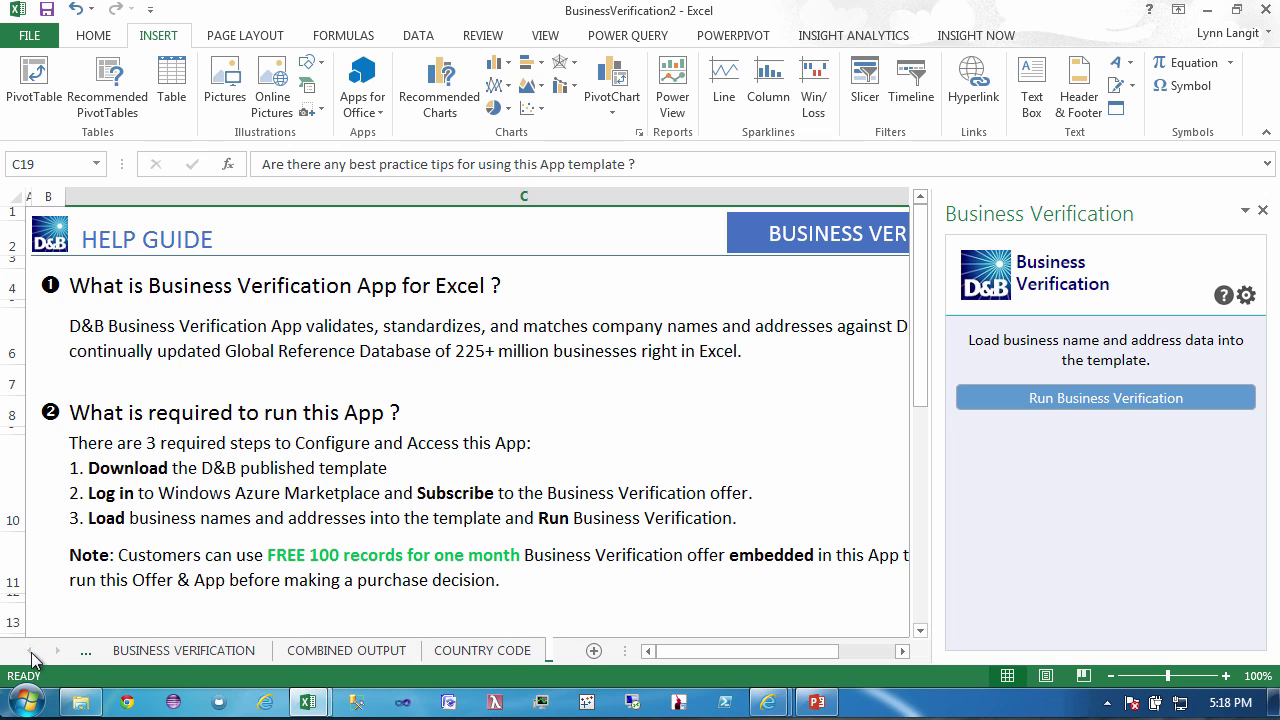
{"action": "left_click", "coordinate": [190, 658]}
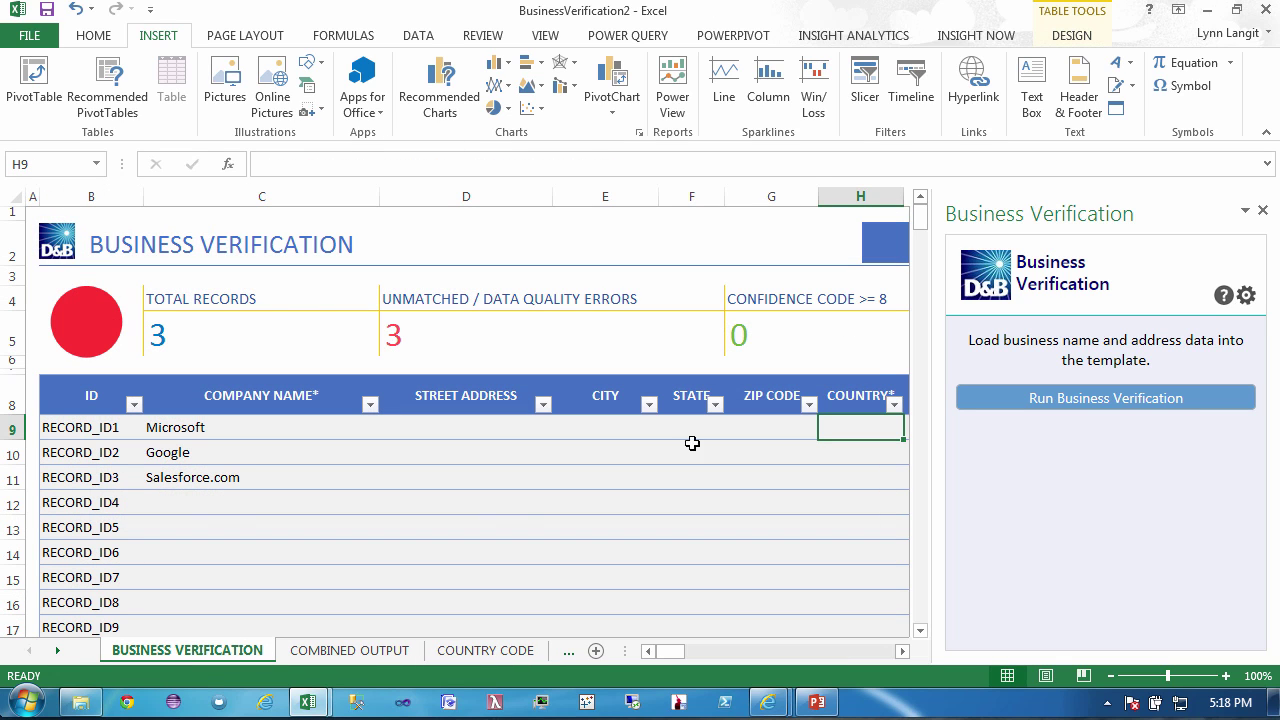
{"action": "left_click", "coordinate": [1224, 297]}
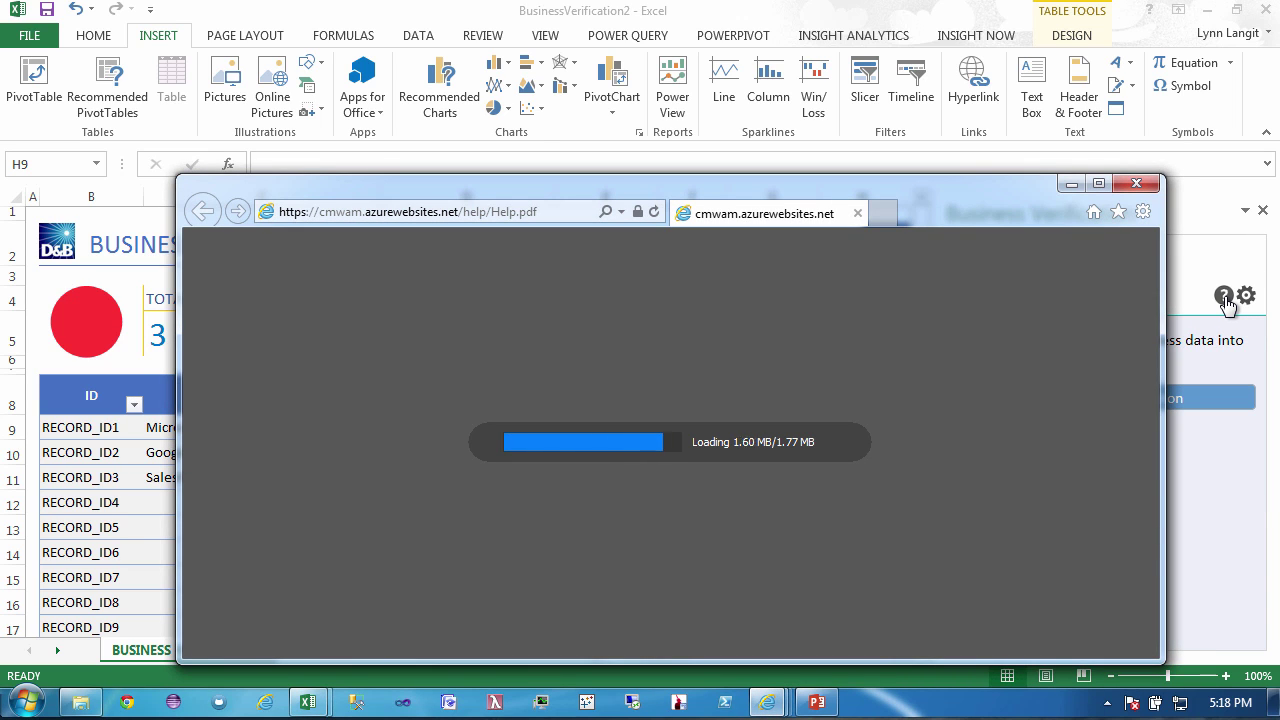
{"action": "left_click", "coordinate": [1143, 190]}
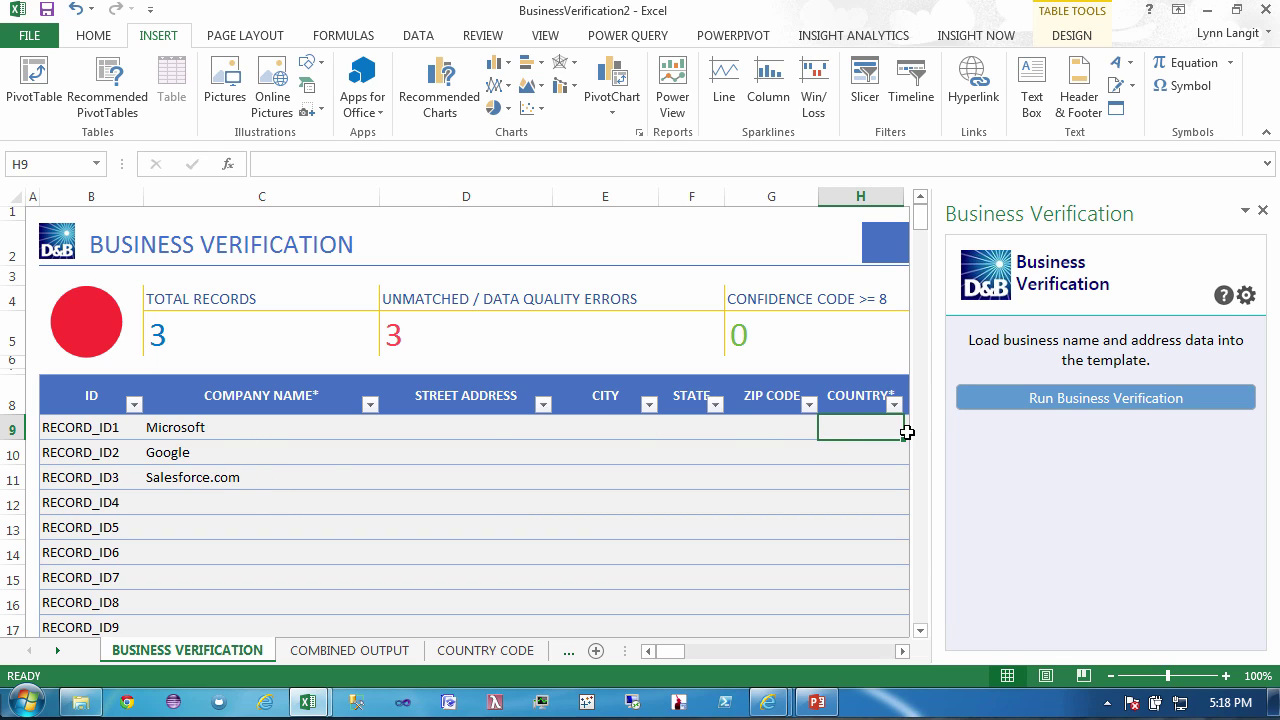
- Enter US as the country for Microsoft, Google and Salesforce.com
{"action": "type", "text": "US"}
{"action": "key", "text": "Return"}
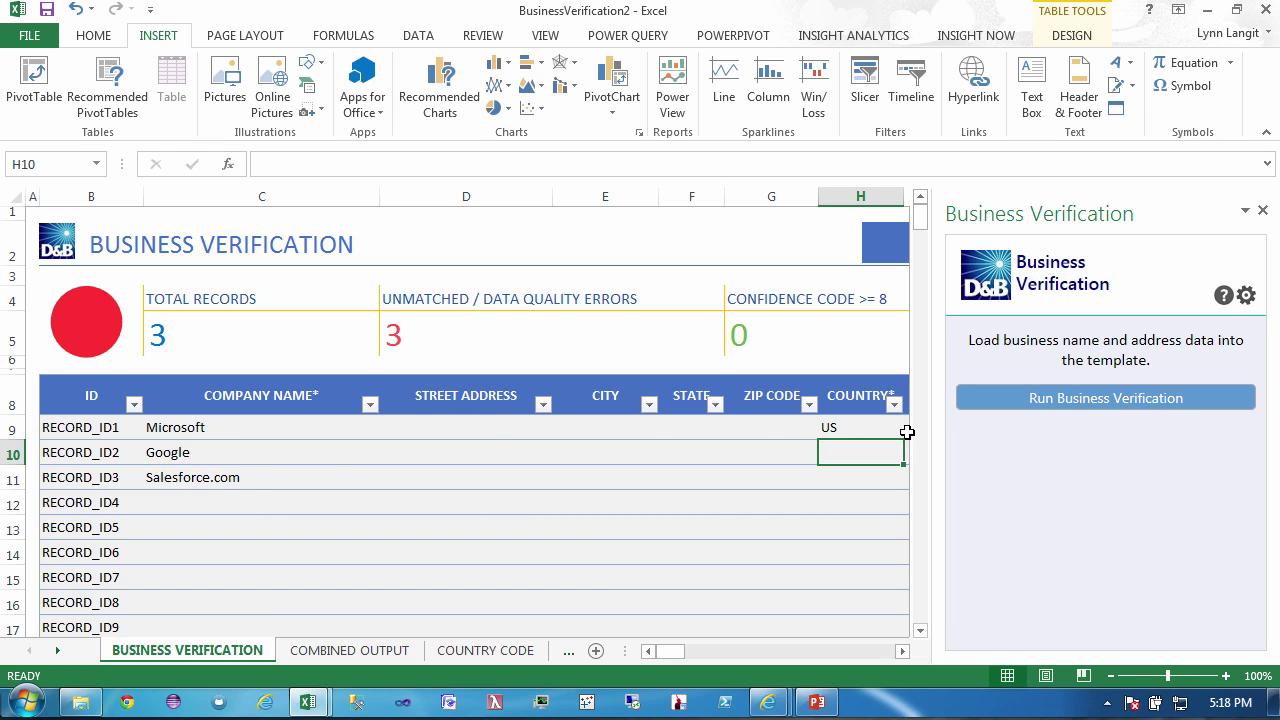
{"action": "type", "text": "US"}
{"action": "key", "text": "Return"}
{"action": "type", "text": "IS"}
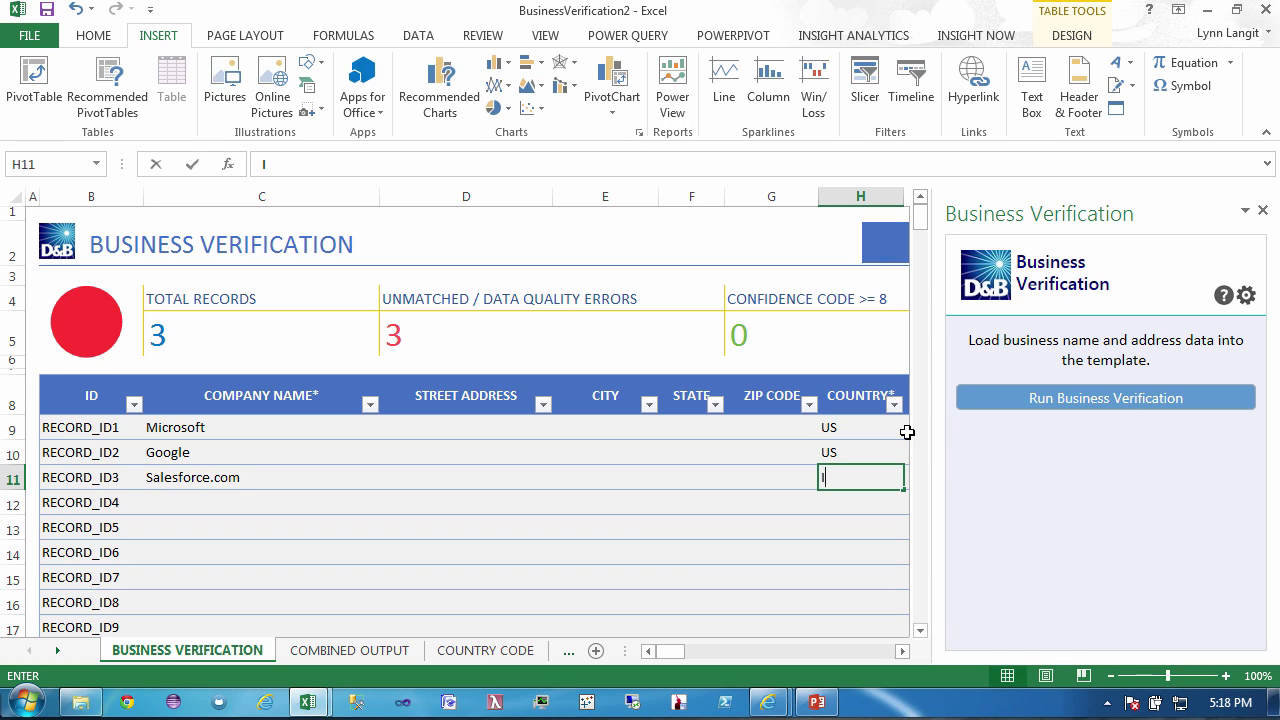
{"action": "type", "text": "US"}
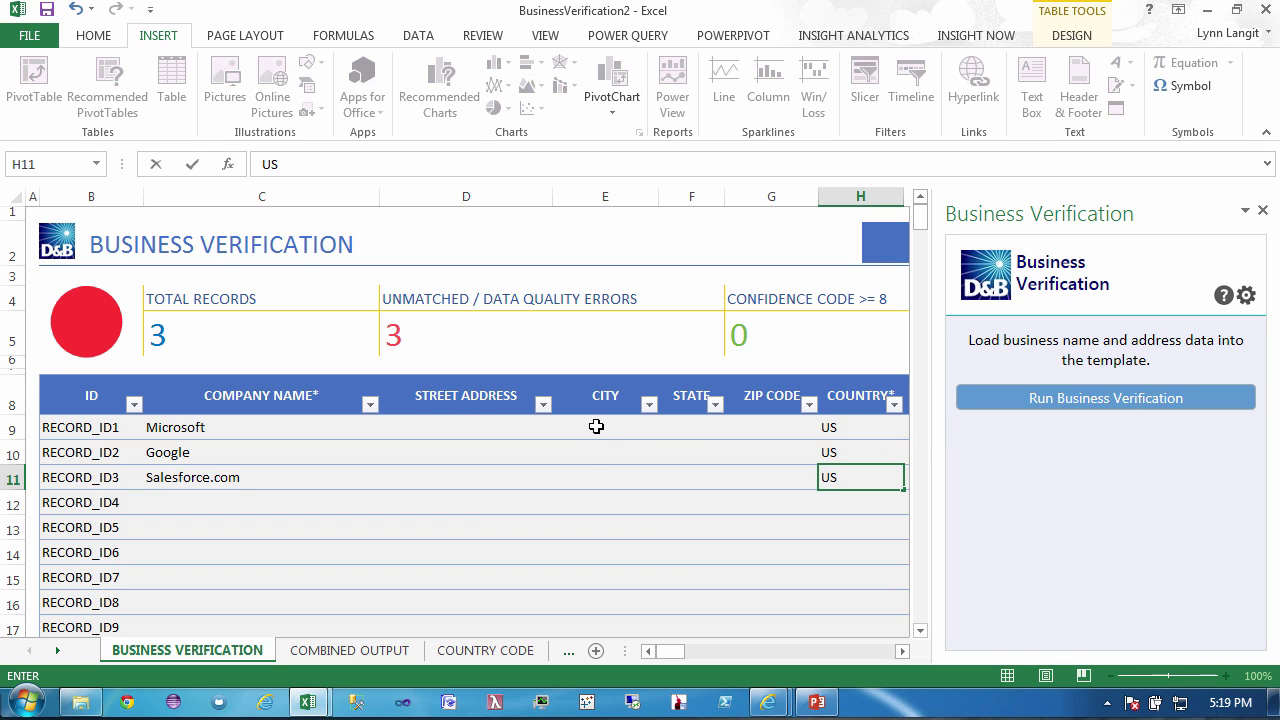
{"action": "left_click", "coordinate": [700, 427]}
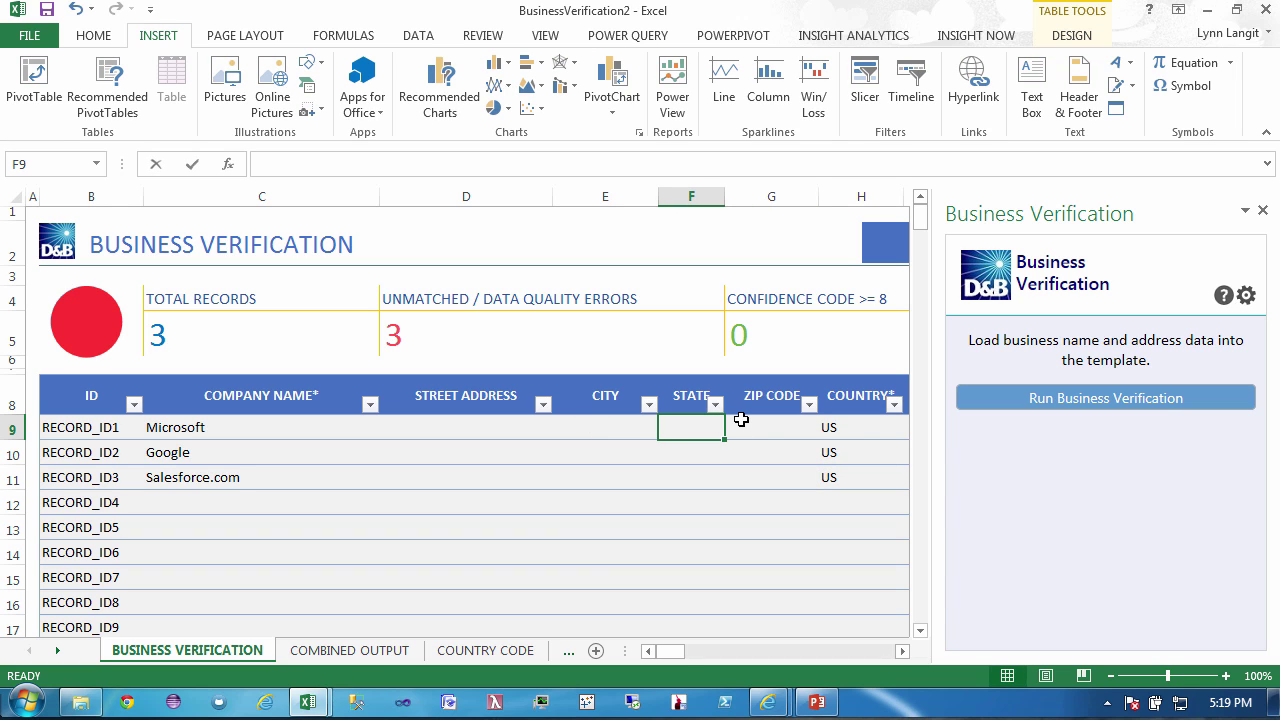
- Enter states WA, CA, CA for the three companies and run Business Verification
{"action": "type", "text": "WA"}
{"action": "key", "text": "Return"}
{"action": "type", "text": "CA"}
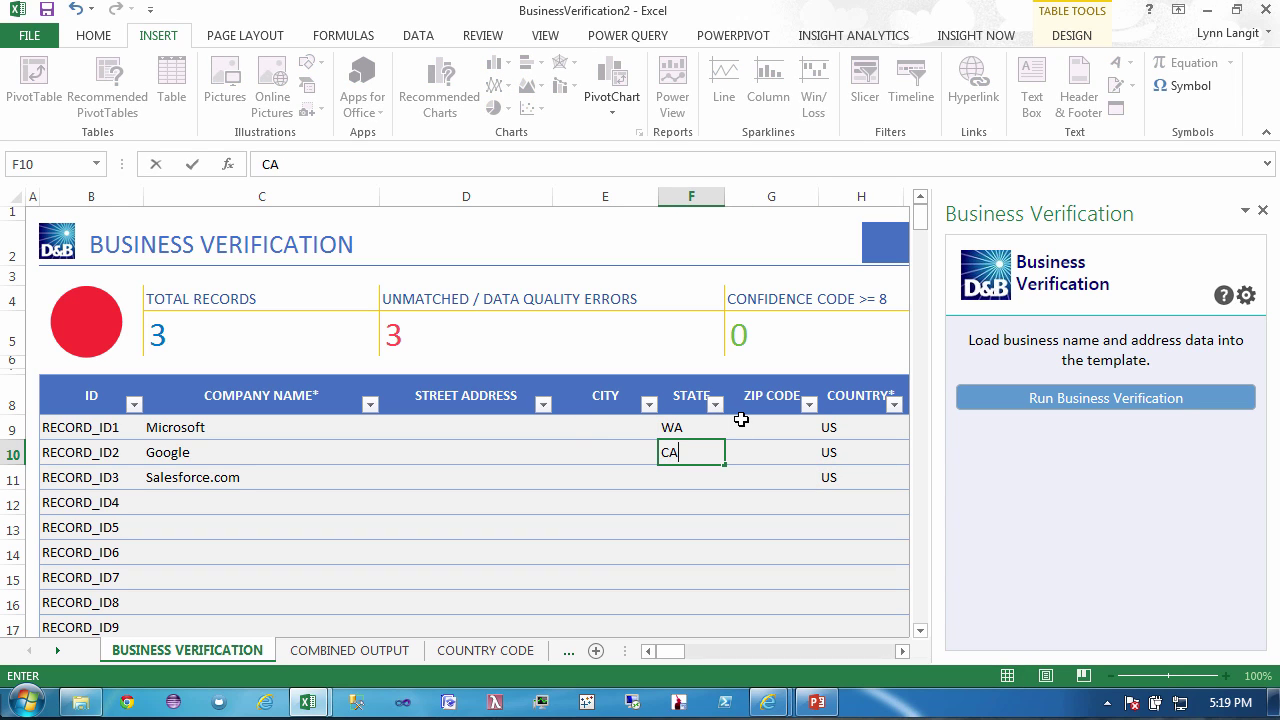
{"action": "key", "text": "Return"}
{"action": "type", "text": "CA"}
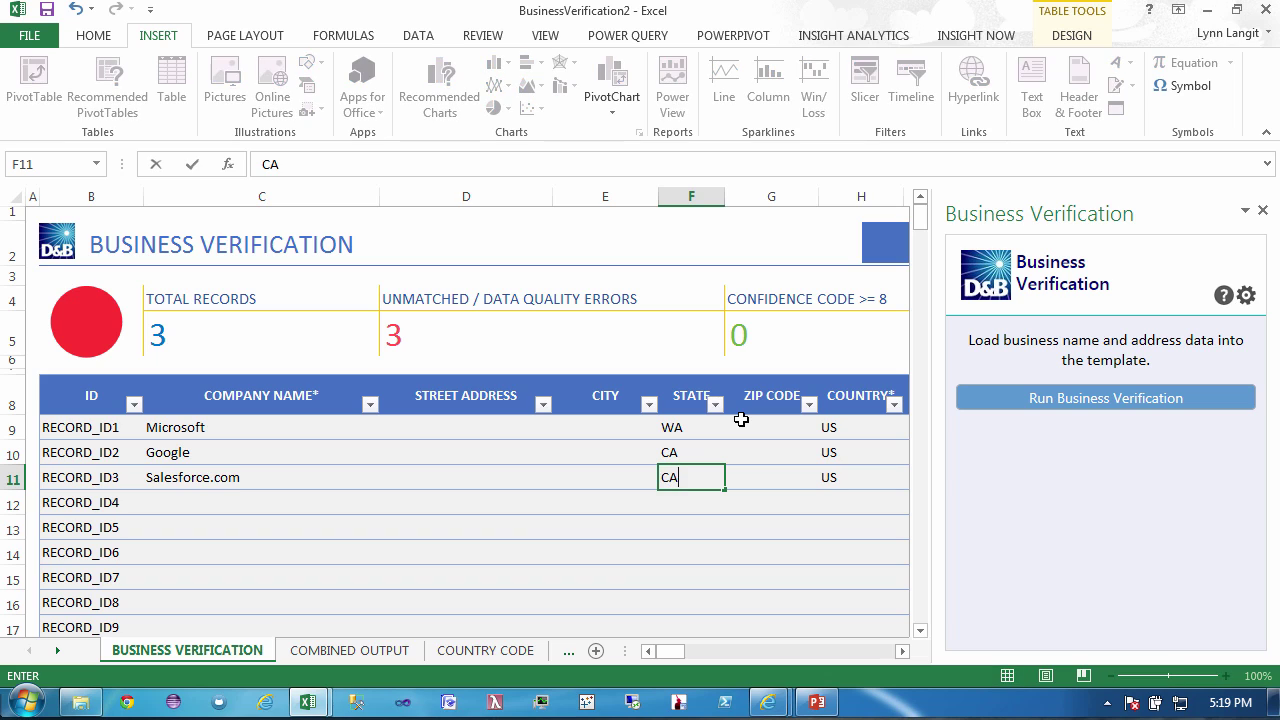
{"action": "key", "text": "Tab"}
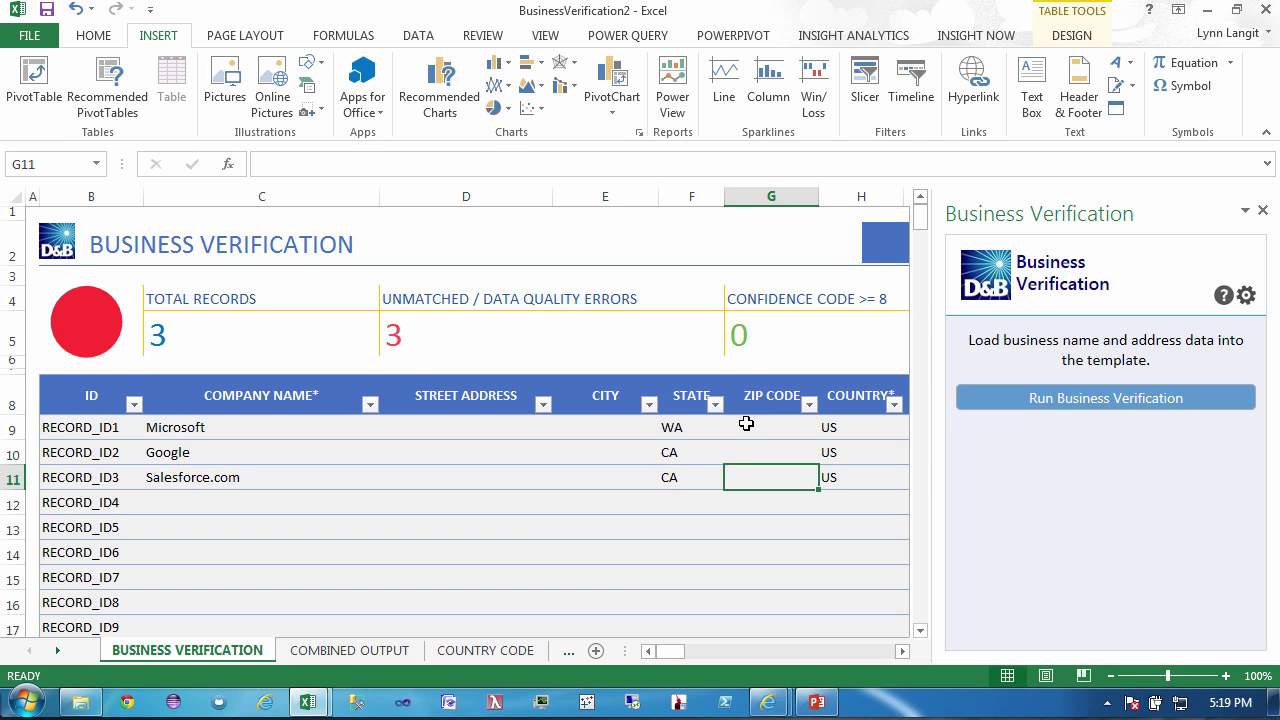
{"action": "left_click", "coordinate": [1102, 408]}
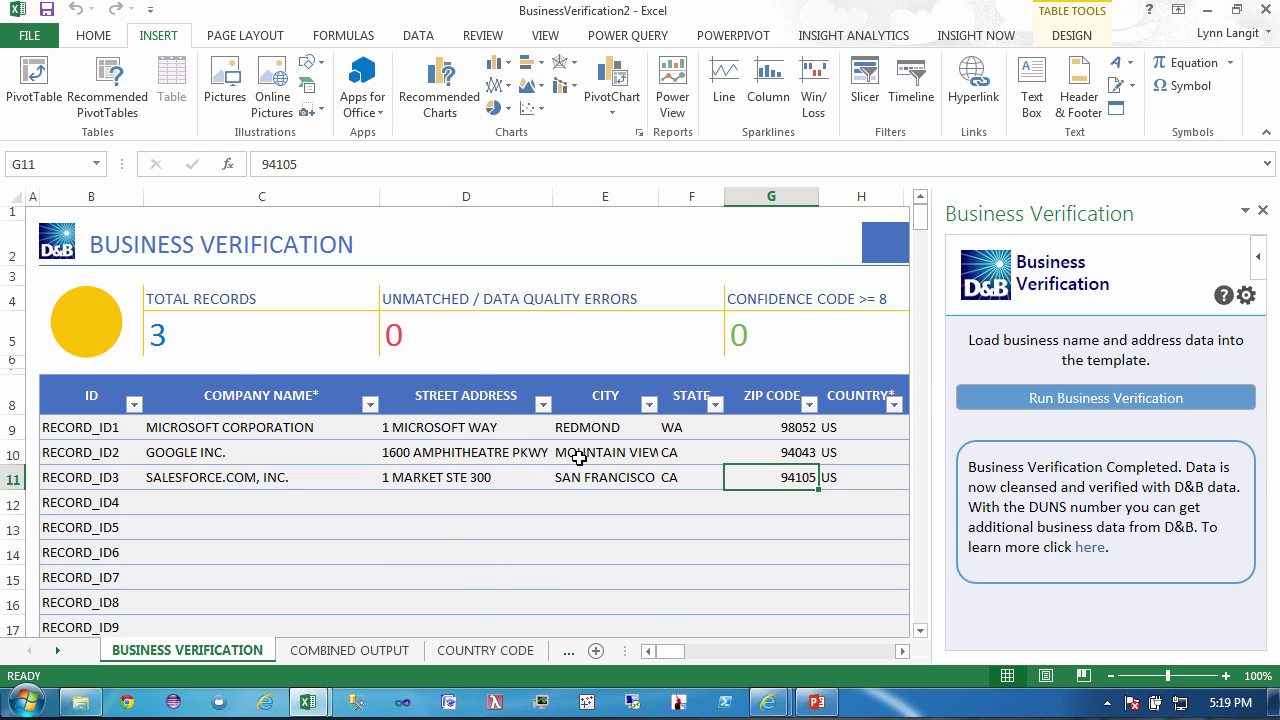
{"action": "scroll", "coordinate": [697, 480], "scroll_direction": "right", "scroll_amount": 3}
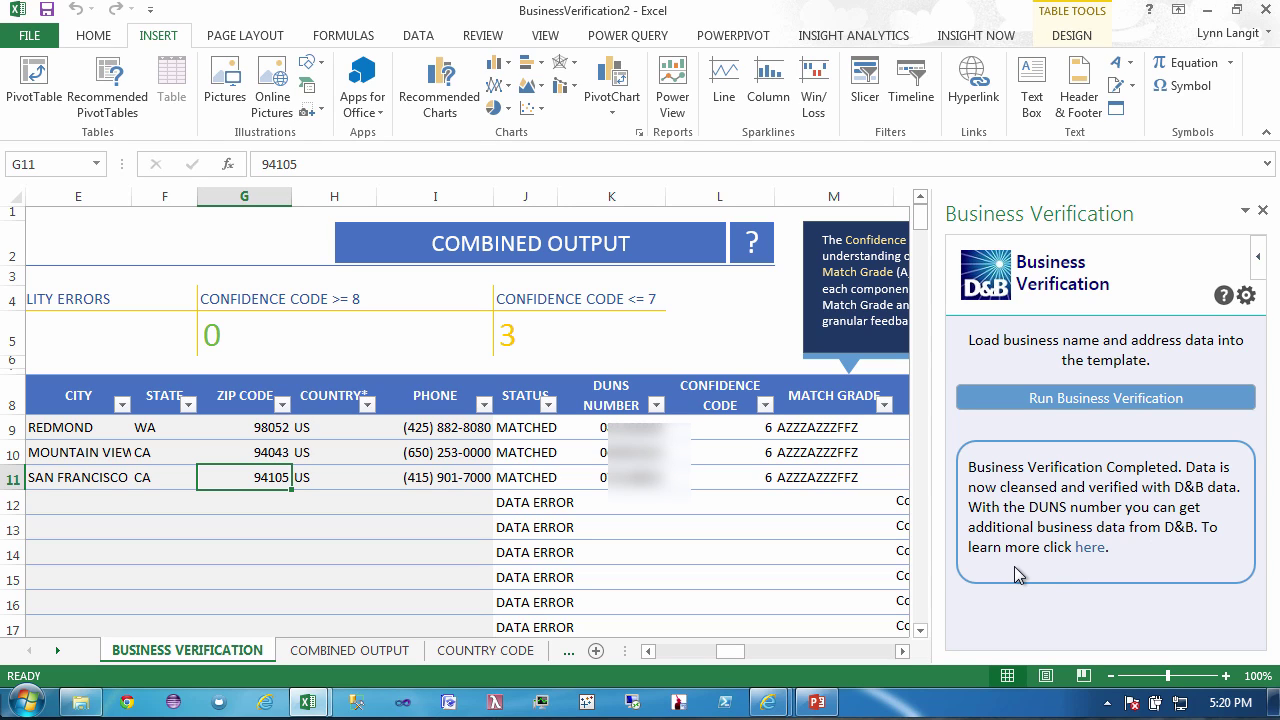
{"action": "left_click", "coordinate": [1089, 548]}
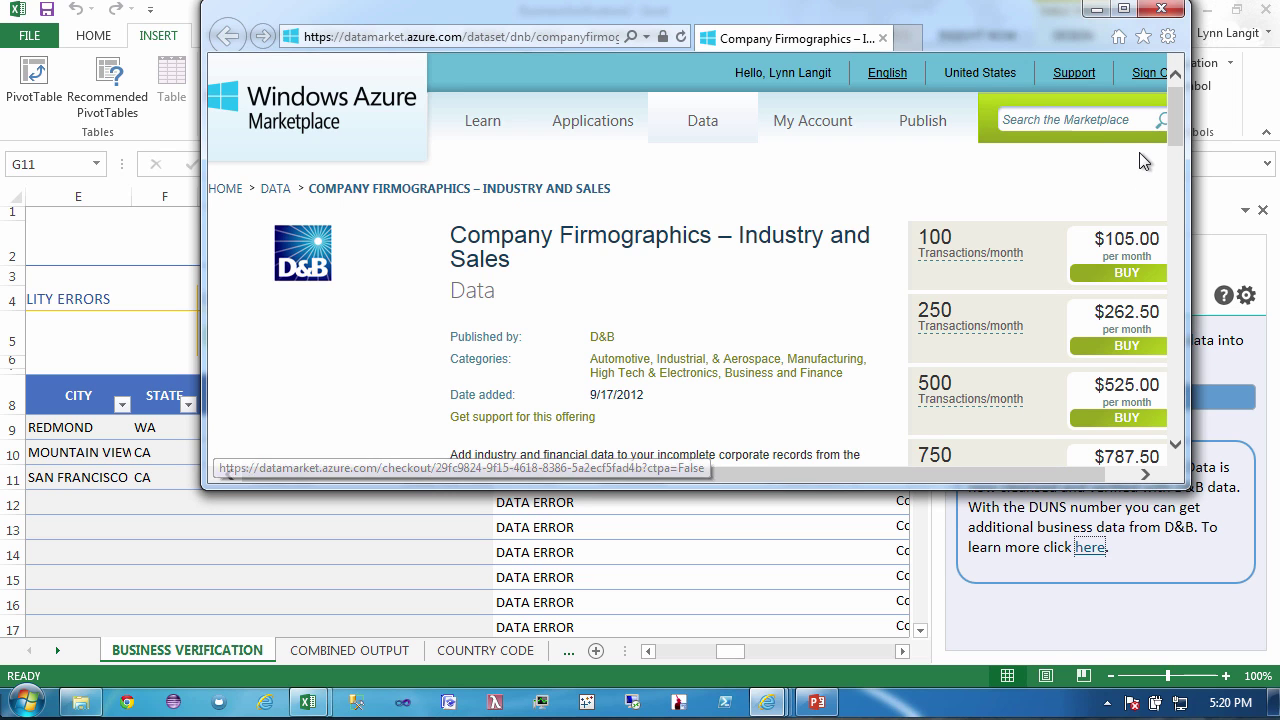
{"action": "left_click_drag", "start_coordinate": [1171, 123], "coordinate": [1187, 219]}
{"action": "left_click", "coordinate": [690, 216]}
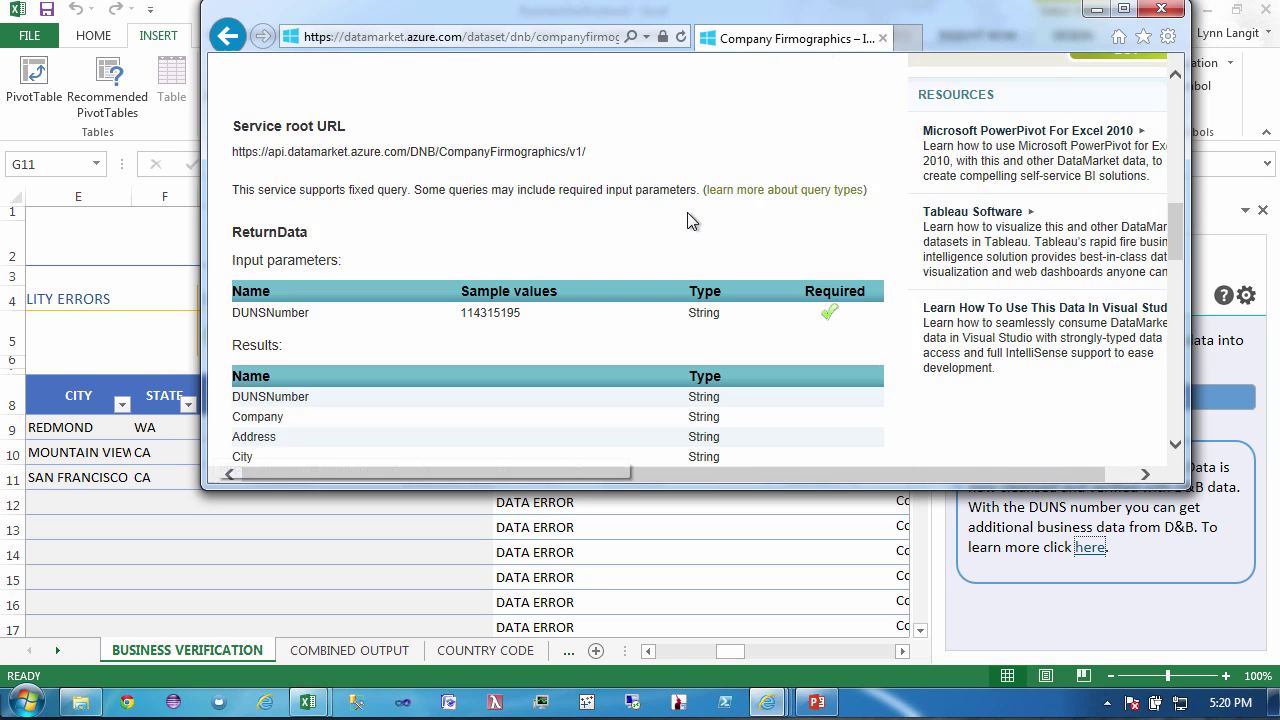
{"action": "left_click_drag", "start_coordinate": [1180, 240], "coordinate": [1177, 118]}
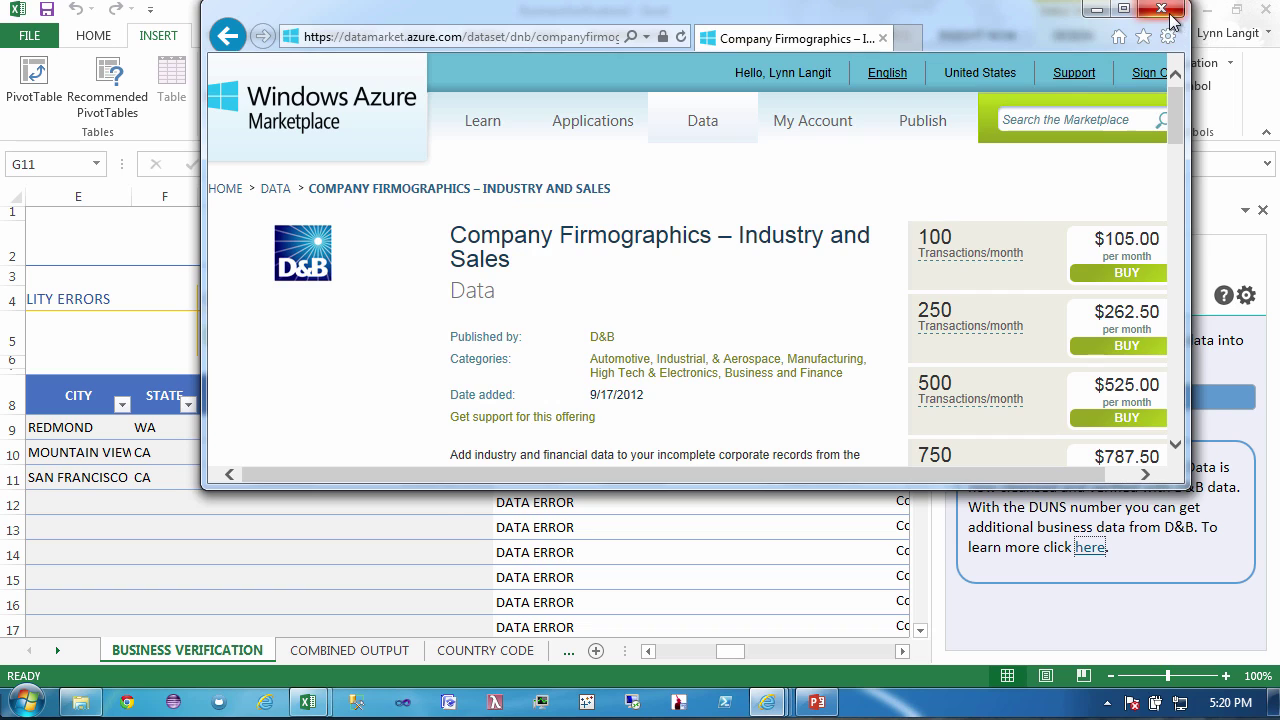
{"action": "left_click", "coordinate": [1161, 10]}
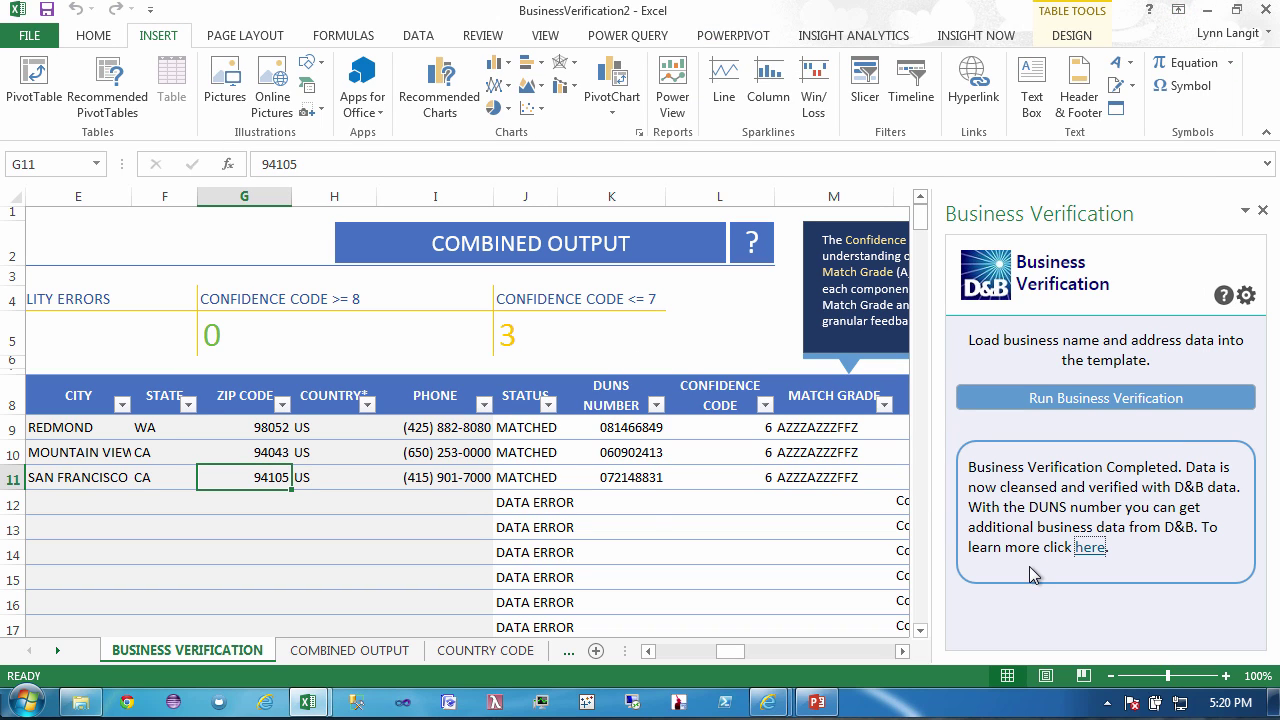